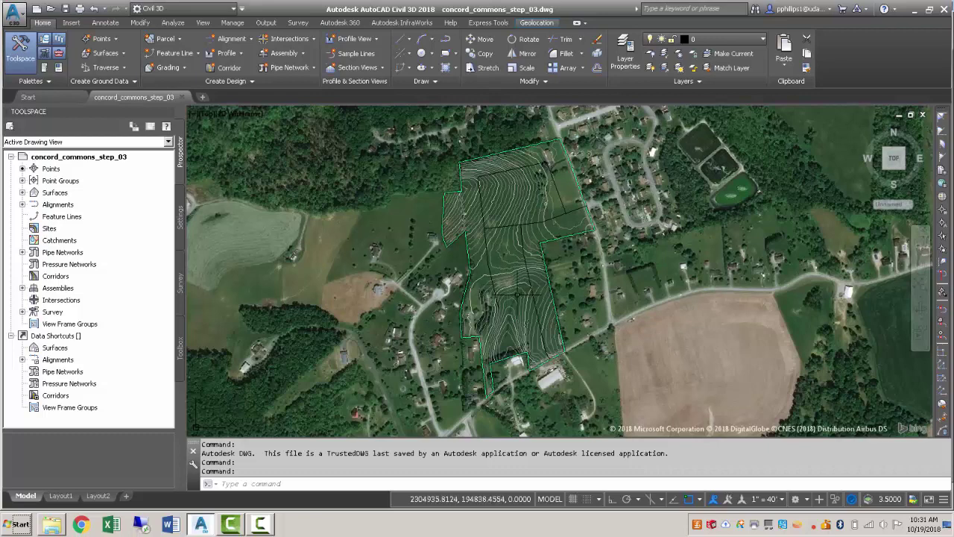
# Step: Save the drawing with SAVEAS as a new copy named concord_commons_step_04.dwg
pyautogui.write('saveas')
pyautogui.press('Return')
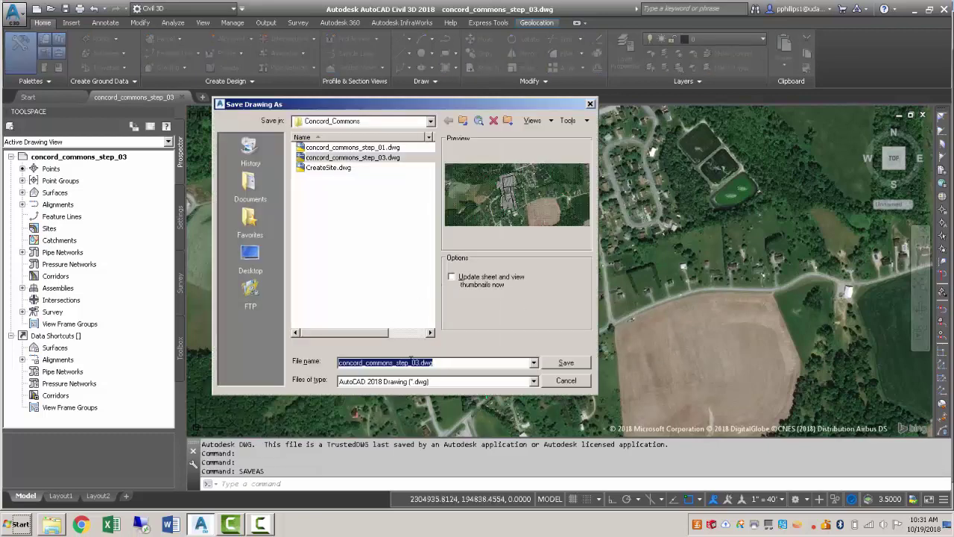
pyautogui.click(418, 362)
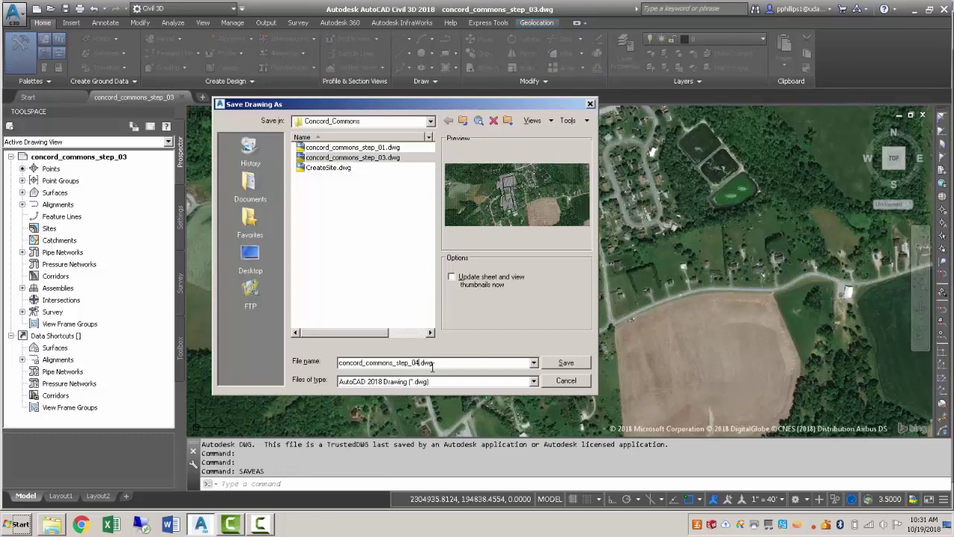
pyautogui.click(568, 364)
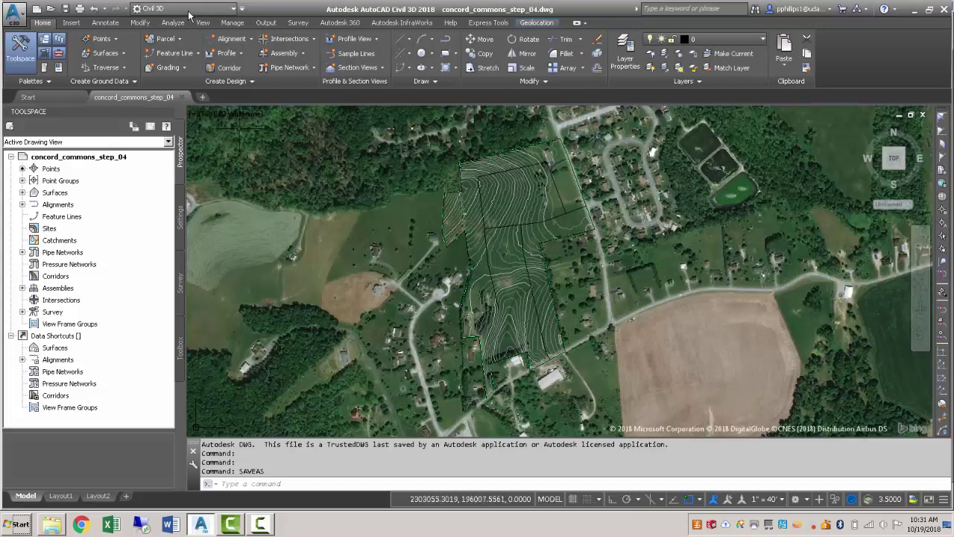
# Step: Set the EG surface's style to _No Display in its Surface Properties
pyautogui.click(23, 192)
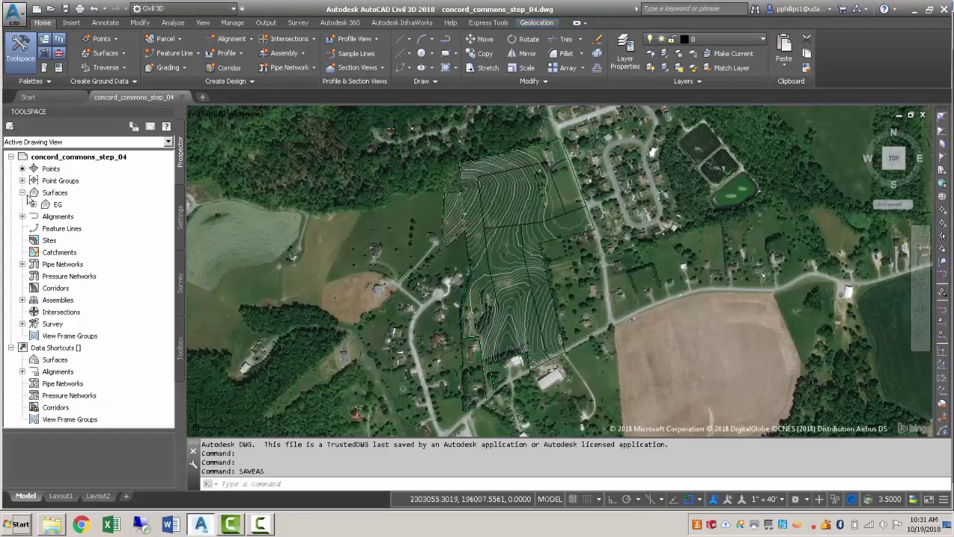
pyautogui.click(59, 207)
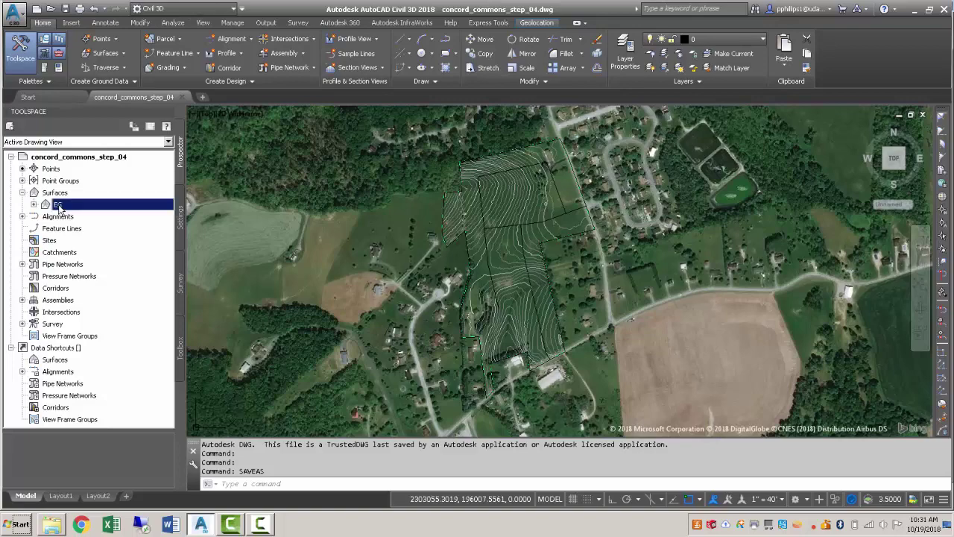
pyautogui.rightClick(58, 206)
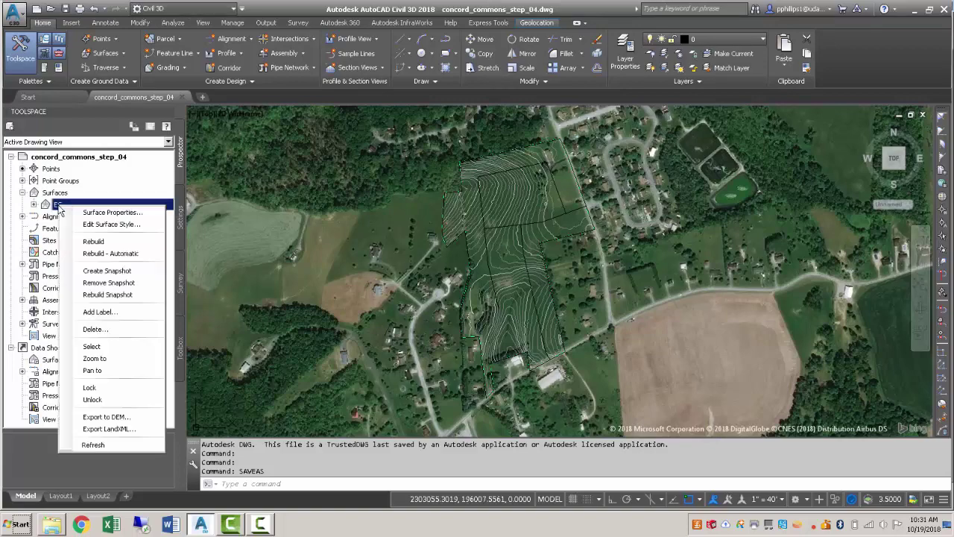
pyautogui.click(75, 213)
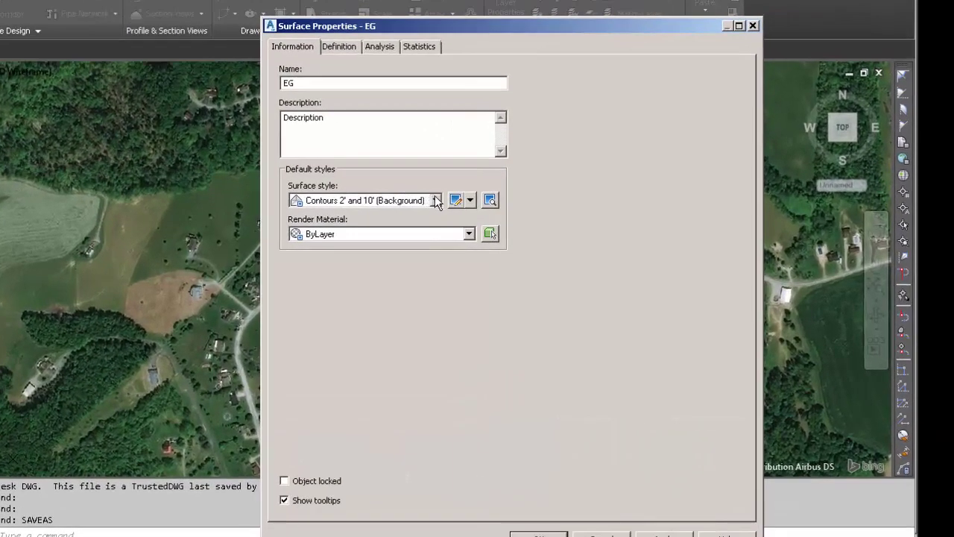
pyautogui.click(462, 203)
pyautogui.click(344, 216)
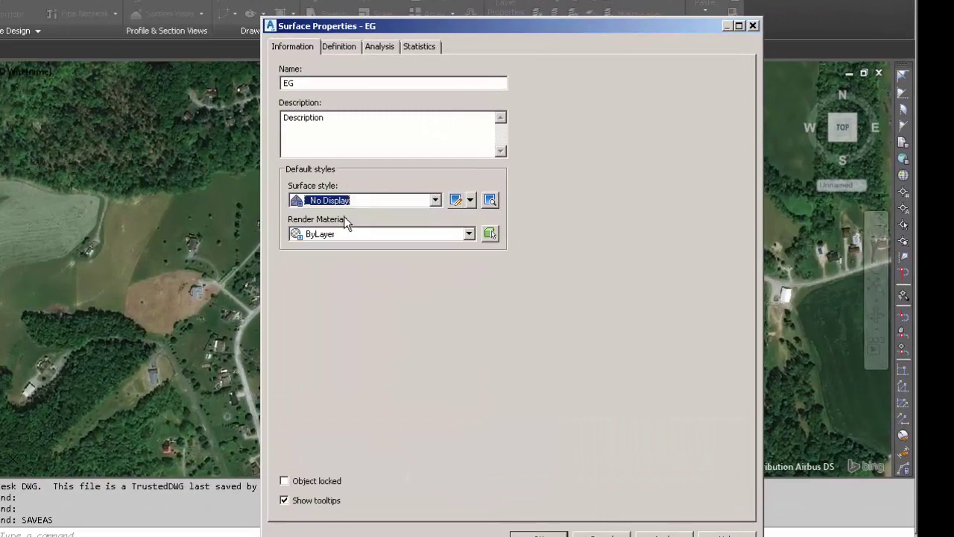
pyautogui.click(538, 534)
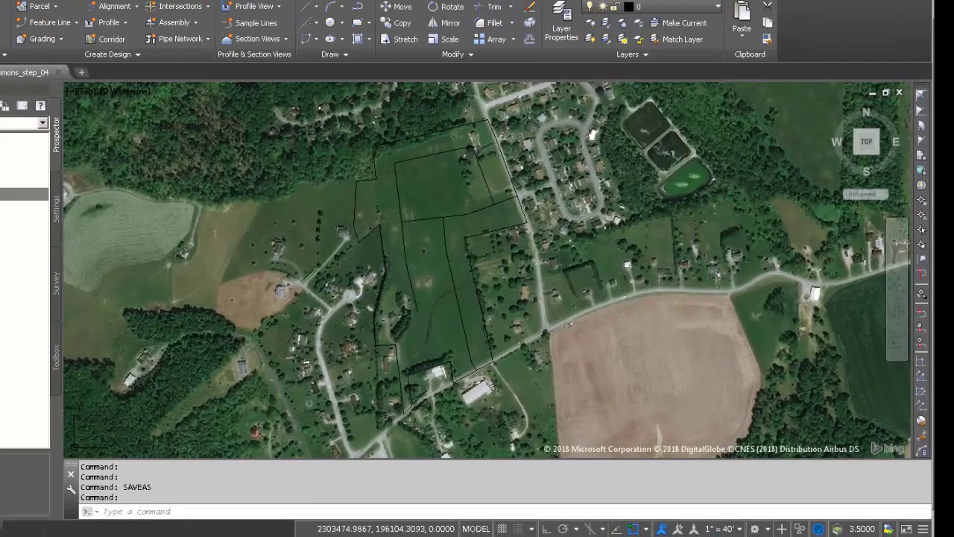
# Step: Turn the aerial map off from the Planning and Analysis workspace, then return to Civil 3D
pyautogui.click(183, 8)
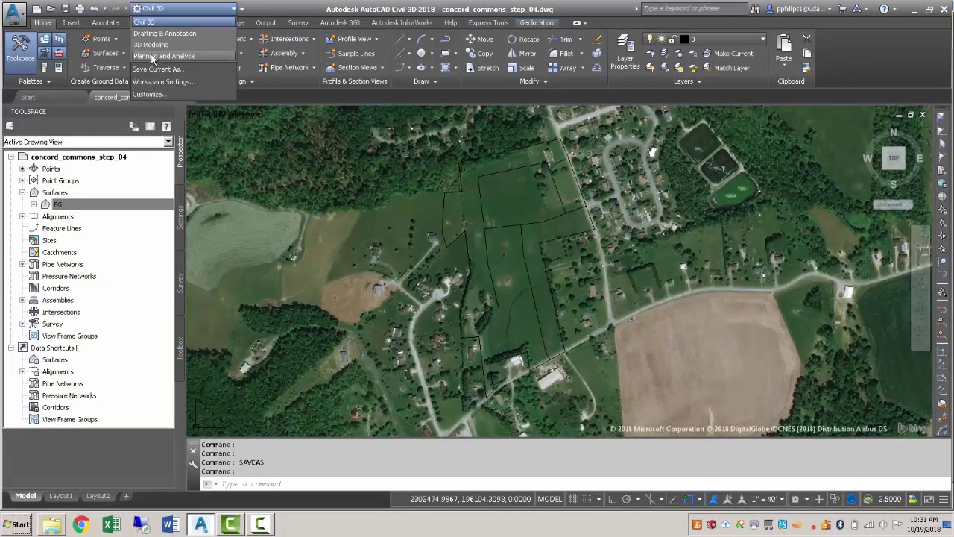
pyautogui.click(153, 58)
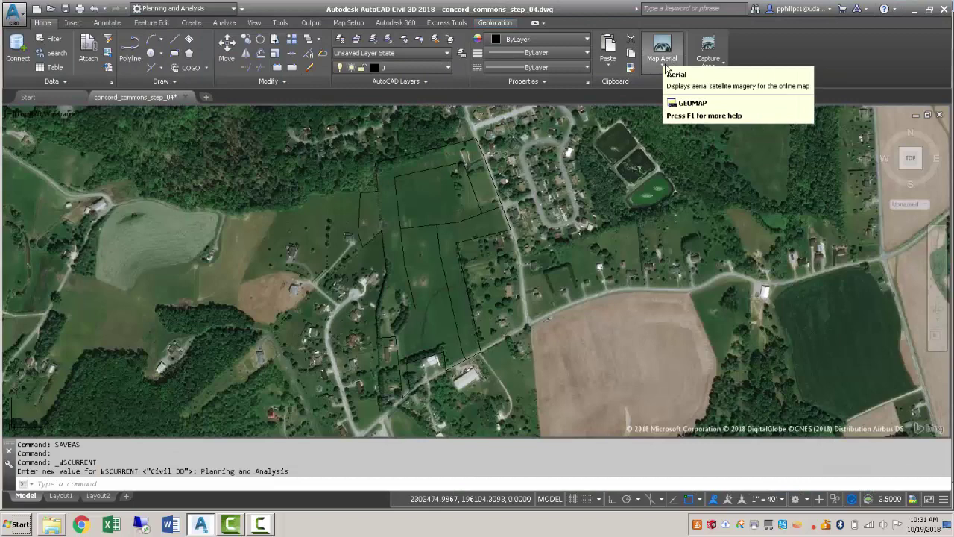
pyautogui.click(665, 69)
pyautogui.click(676, 159)
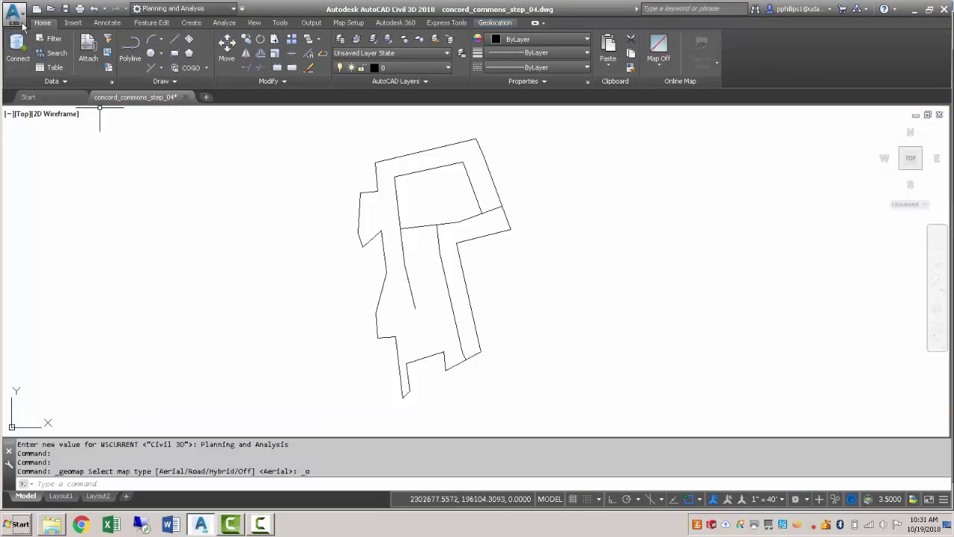
pyautogui.click(180, 8)
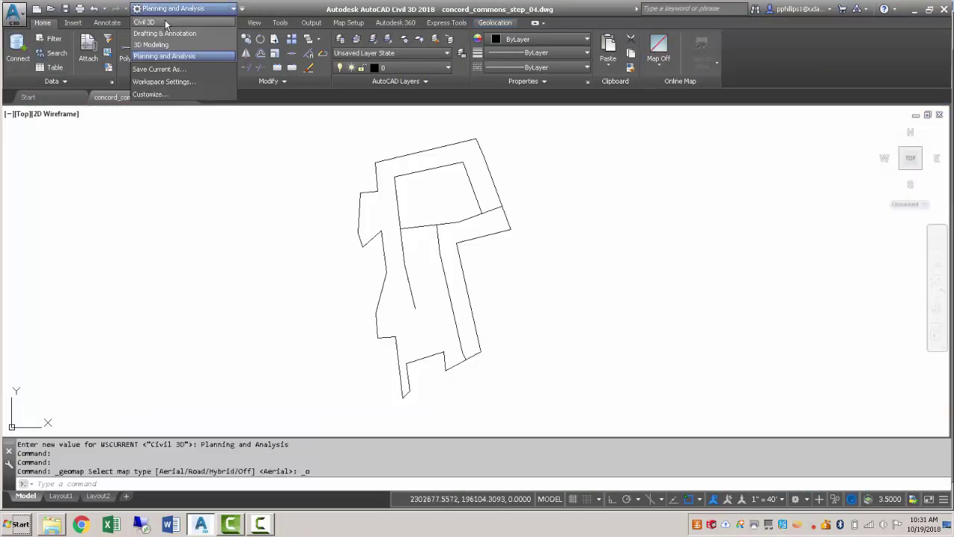
pyautogui.click(164, 21)
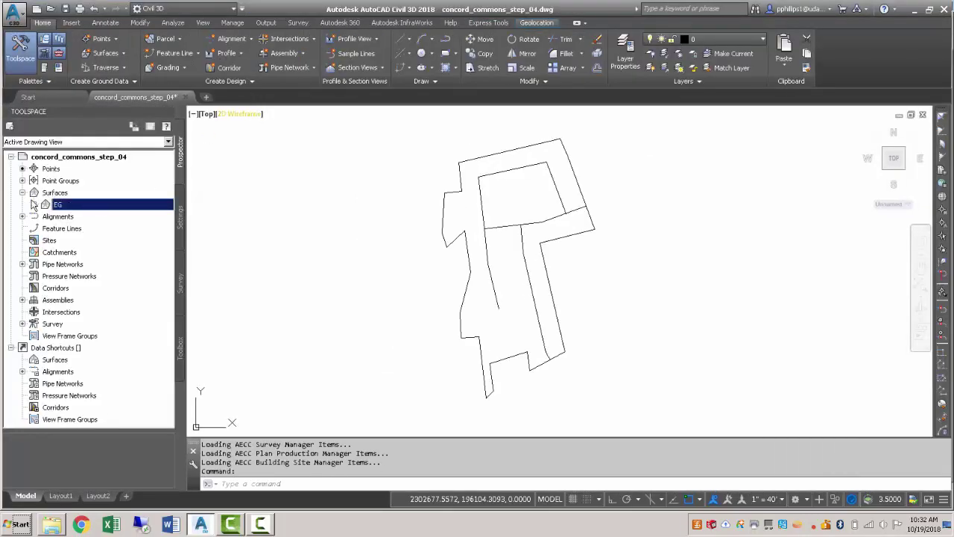
# Step: Create a new site in Prospector named Subdevelopment
pyautogui.click(23, 193)
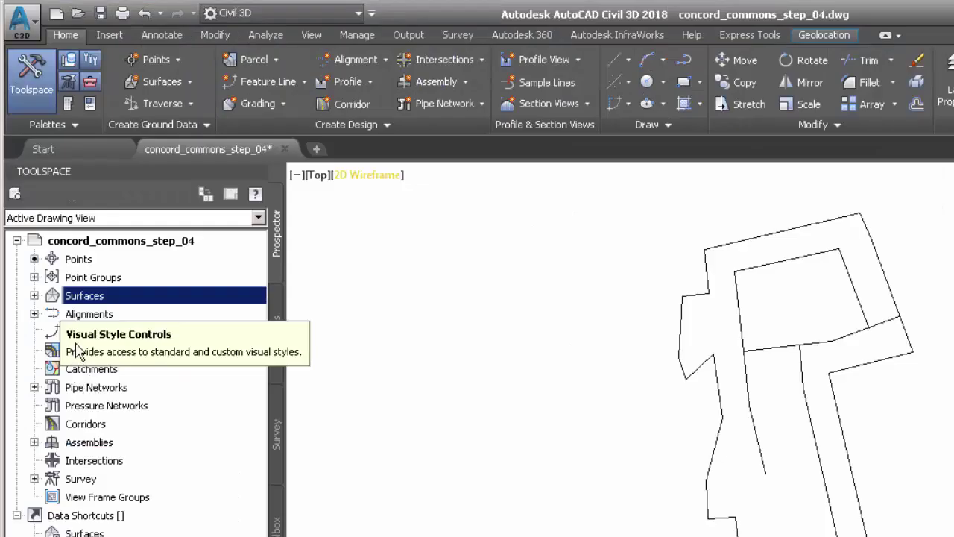
pyautogui.click(74, 351)
pyautogui.rightClick(72, 355)
pyautogui.click(105, 362)
pyautogui.moveTo(524, 262); pyautogui.dragTo(431, 258)
pyautogui.write('Subdeve')
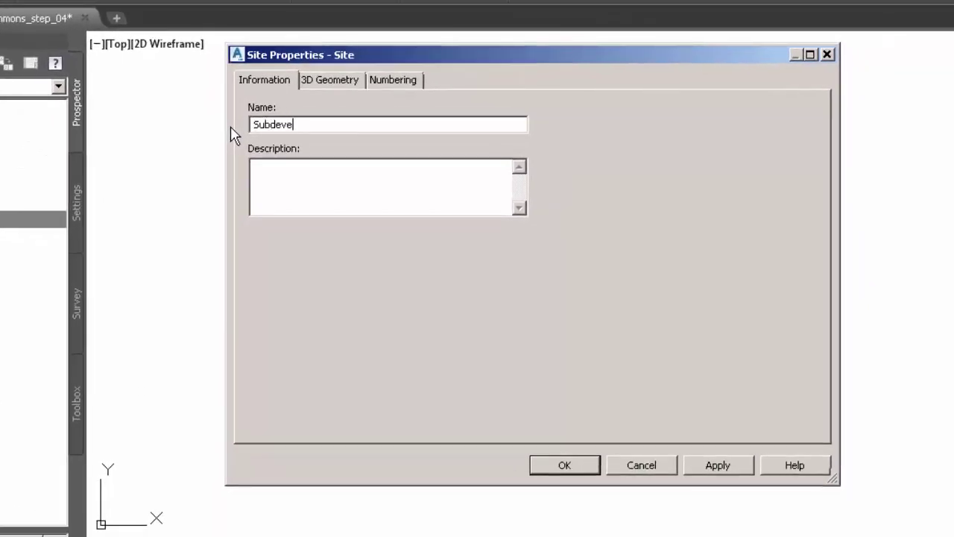
pyautogui.write('lopment')
pyautogui.press('Return')
pyautogui.click(46, 229)
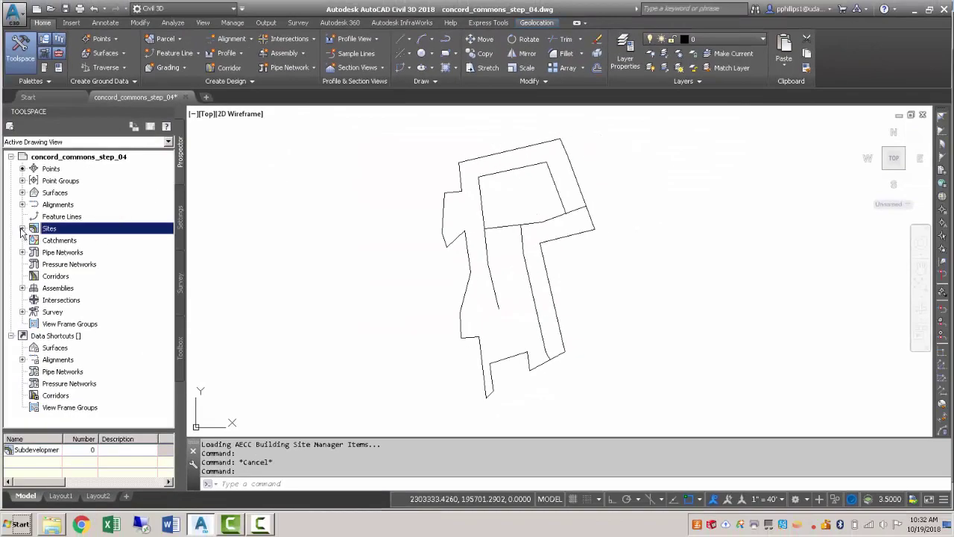
# Step: Expand the Subdevelopment site and select its Parcels collection
pyautogui.click(22, 228)
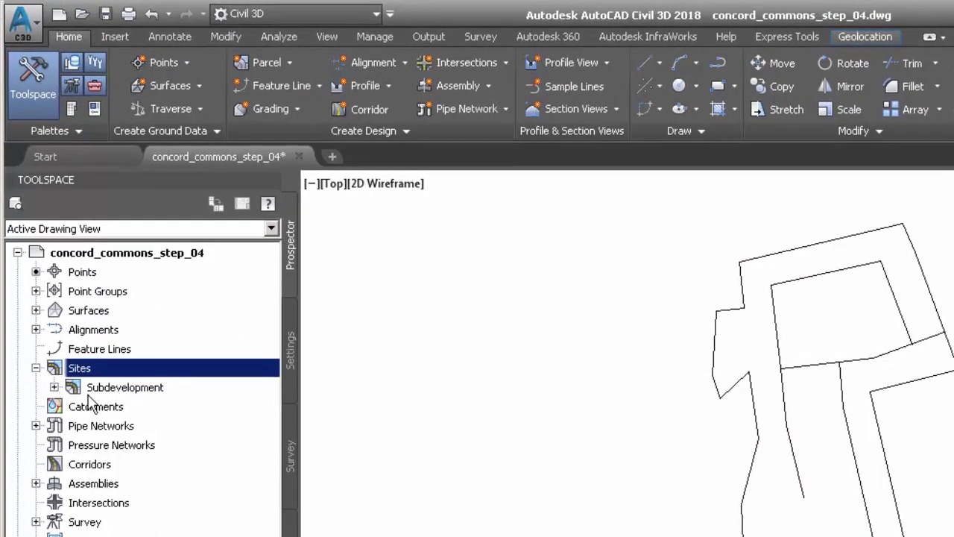
pyautogui.click(55, 387)
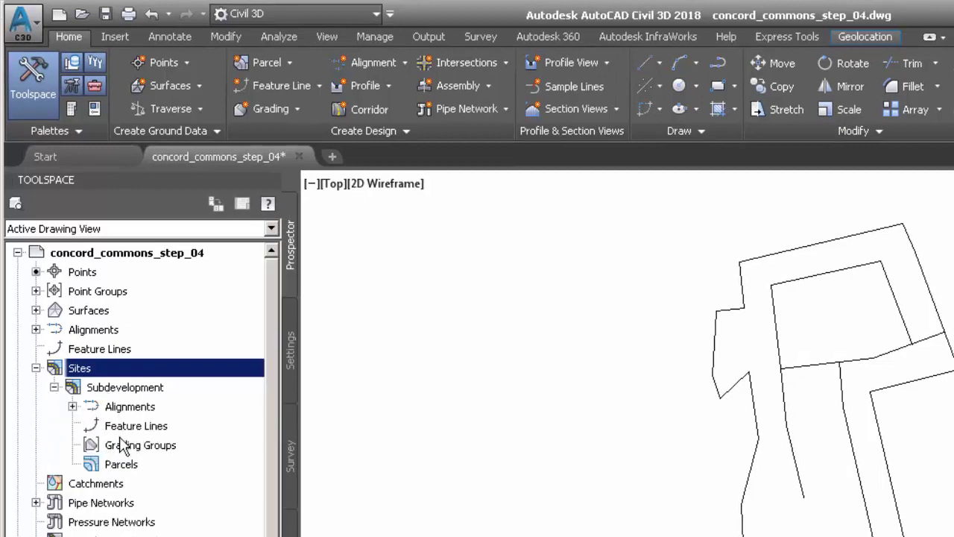
pyautogui.click(119, 467)
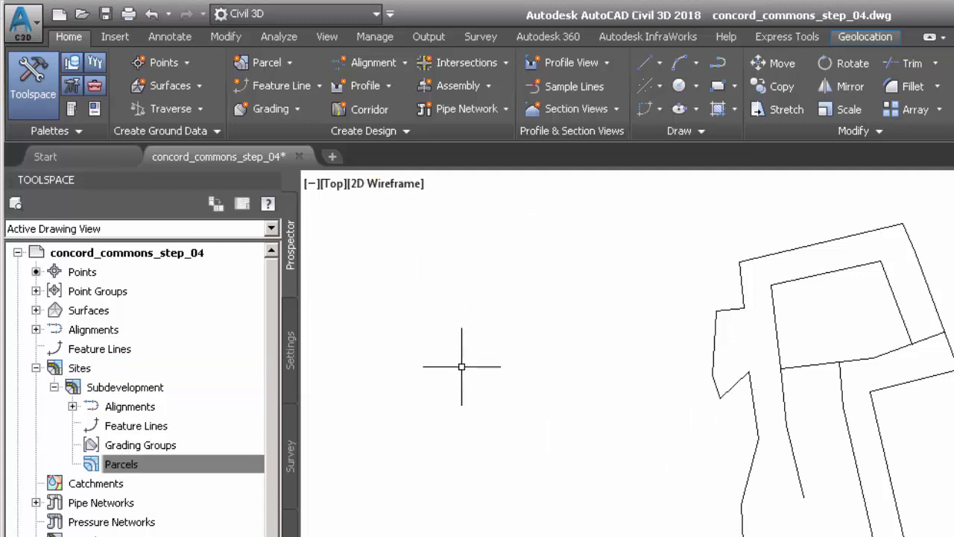
# Step: Create parcels from the boundary lines with Name Square Foot & Acres labels, keeping the lines
pyautogui.click(291, 64)
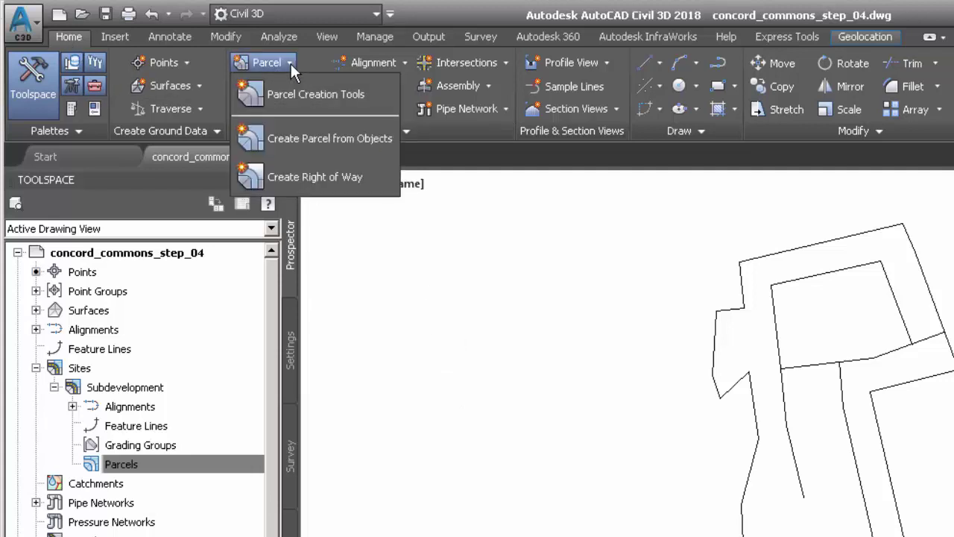
pyautogui.click(336, 137)
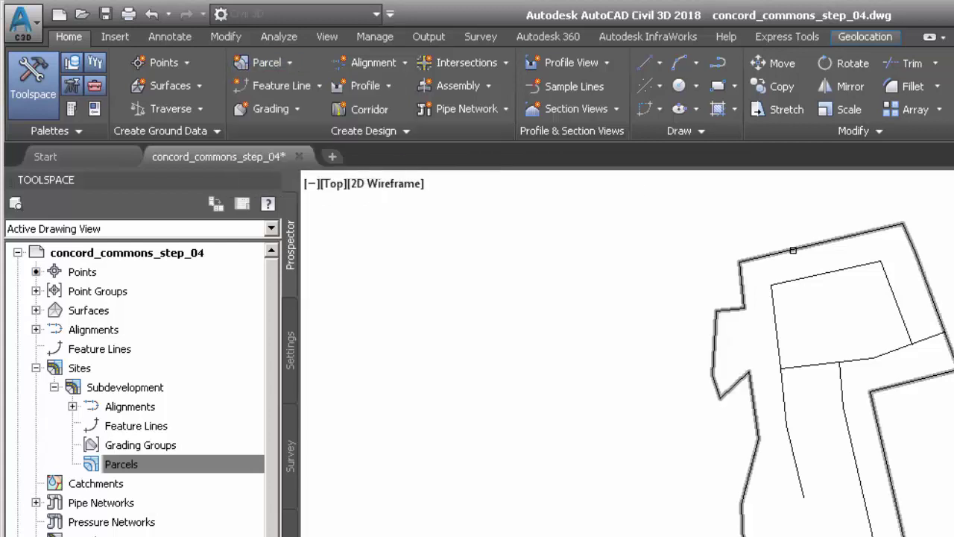
pyautogui.press('Return')
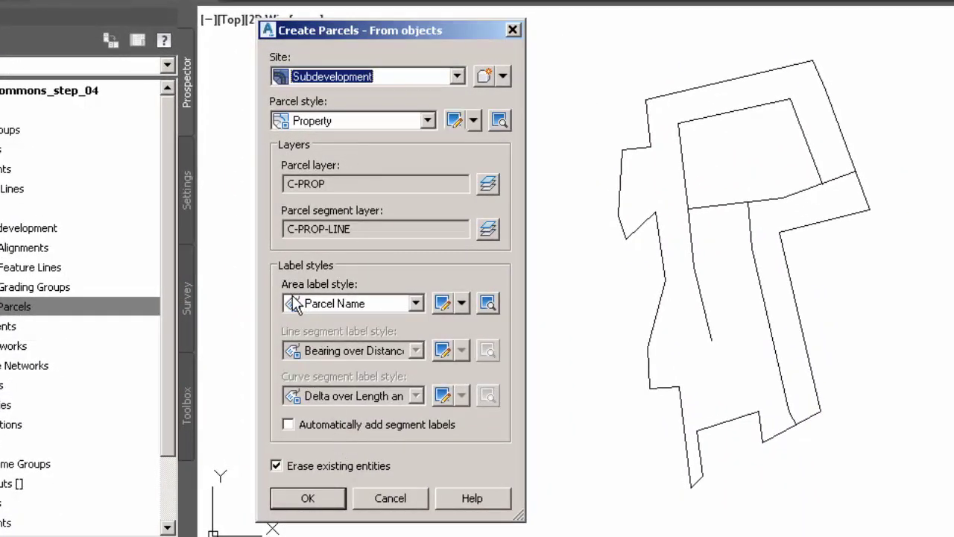
pyautogui.click(416, 304)
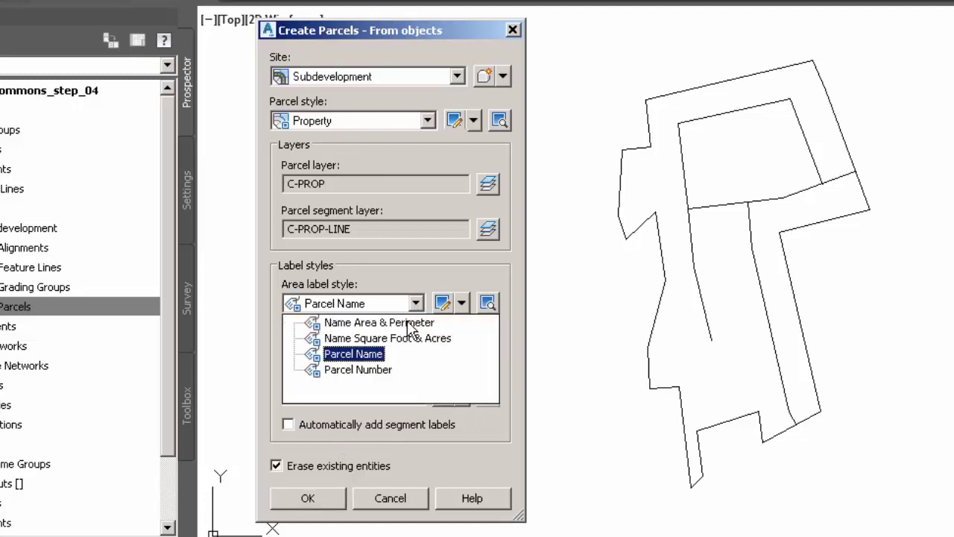
pyautogui.click(377, 339)
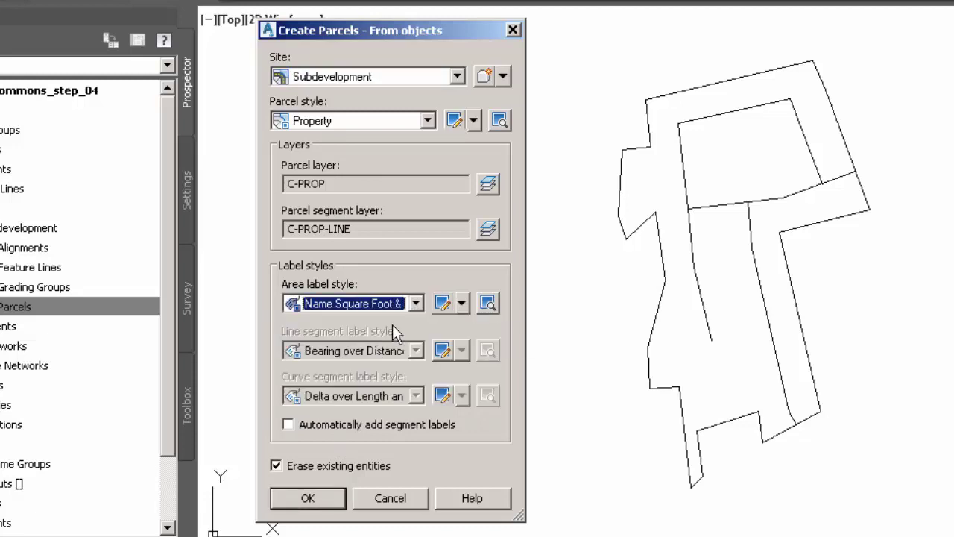
pyautogui.click(276, 466)
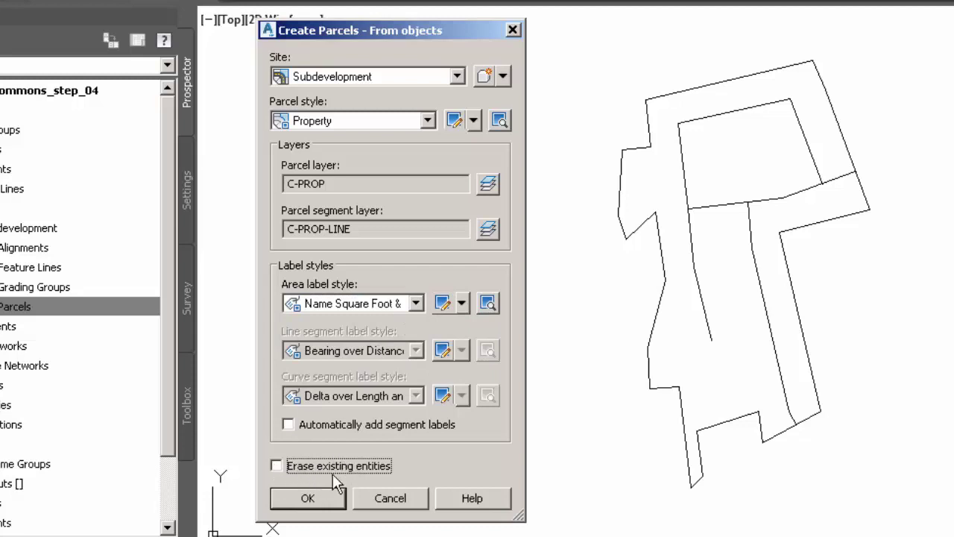
pyautogui.click(311, 496)
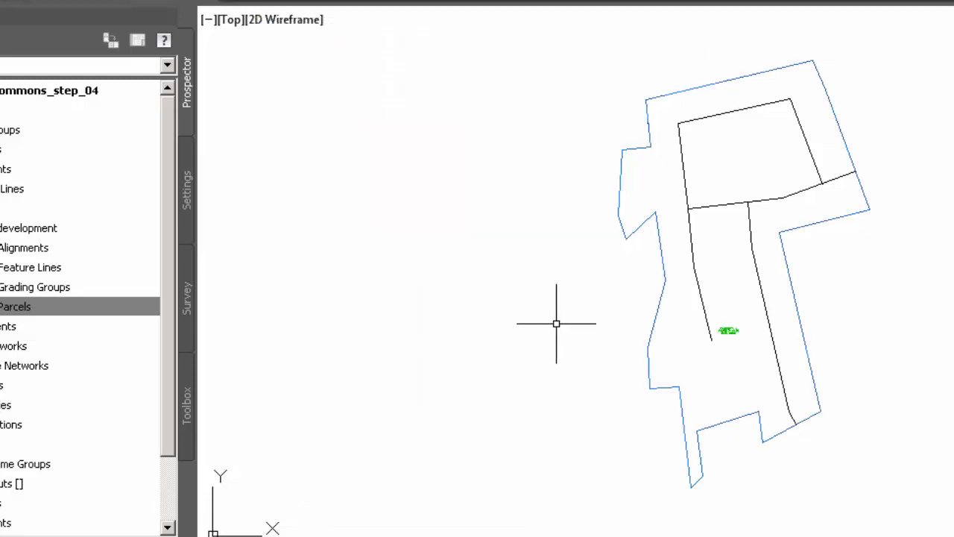
# Step: Pick the outline object to complete the parcel conversion
pyautogui.scroll(5, 718, 315)
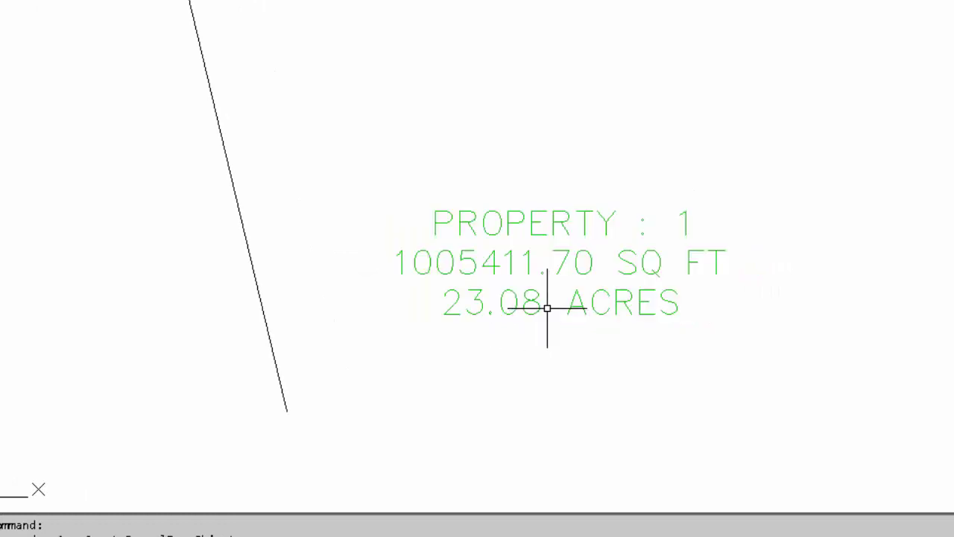
pyautogui.click(481, 321)
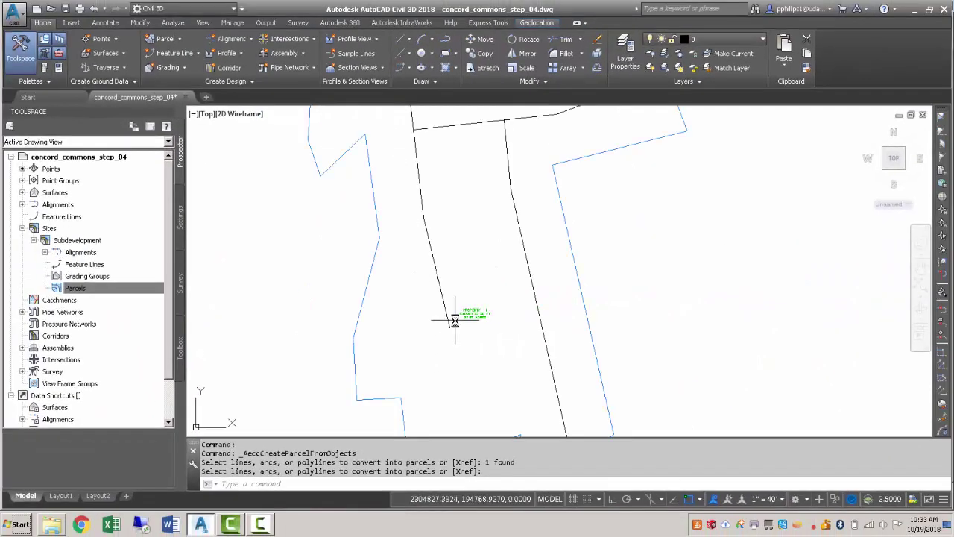
pyautogui.scroll(-5, 440, 314)
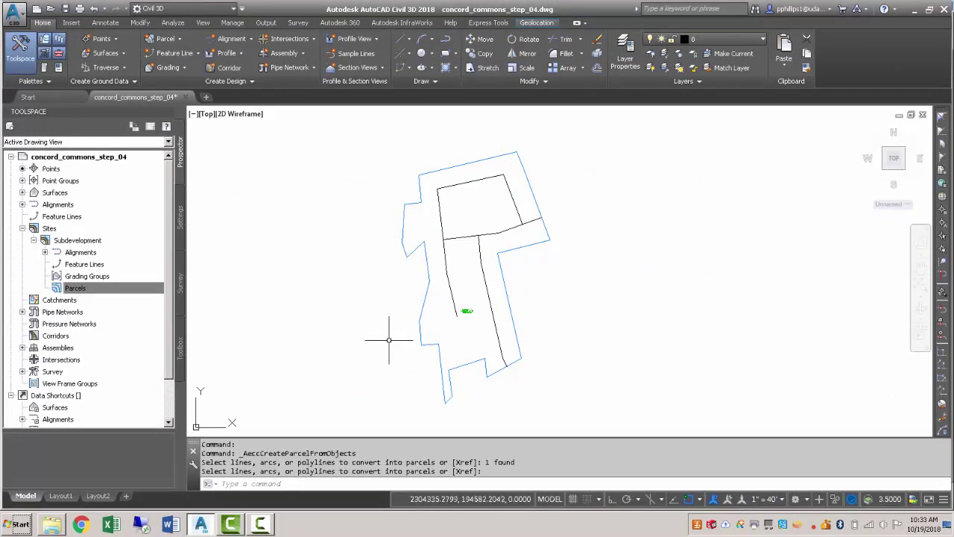
# Step: Save the drawing, replacing the existing concord_commons_step_04.dwg
pyautogui.write('save')
pyautogui.press('Return')
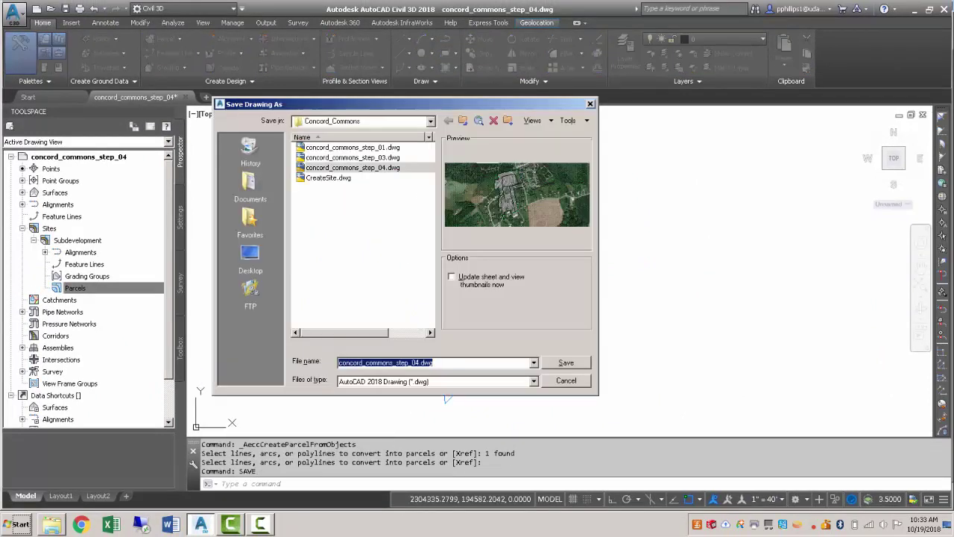
pyautogui.click(565, 364)
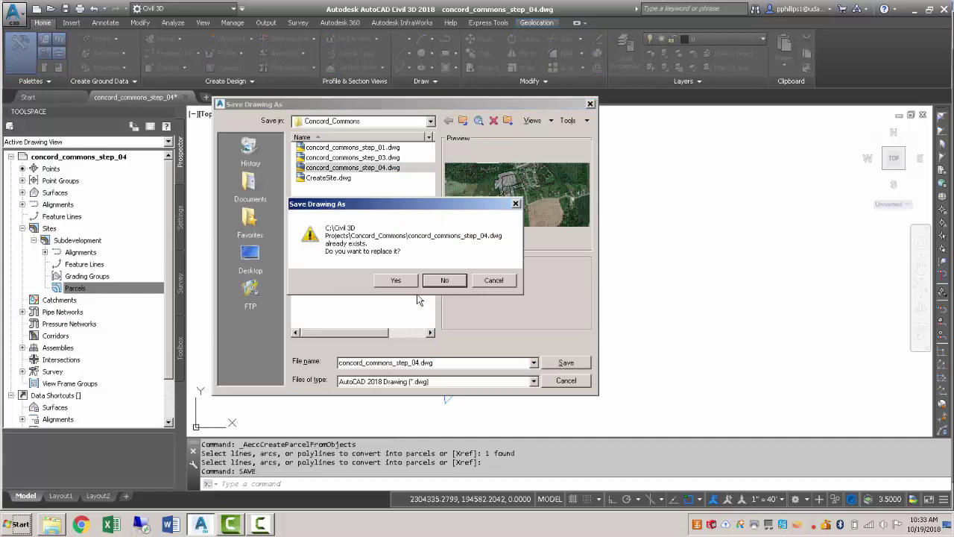
pyautogui.click(400, 280)
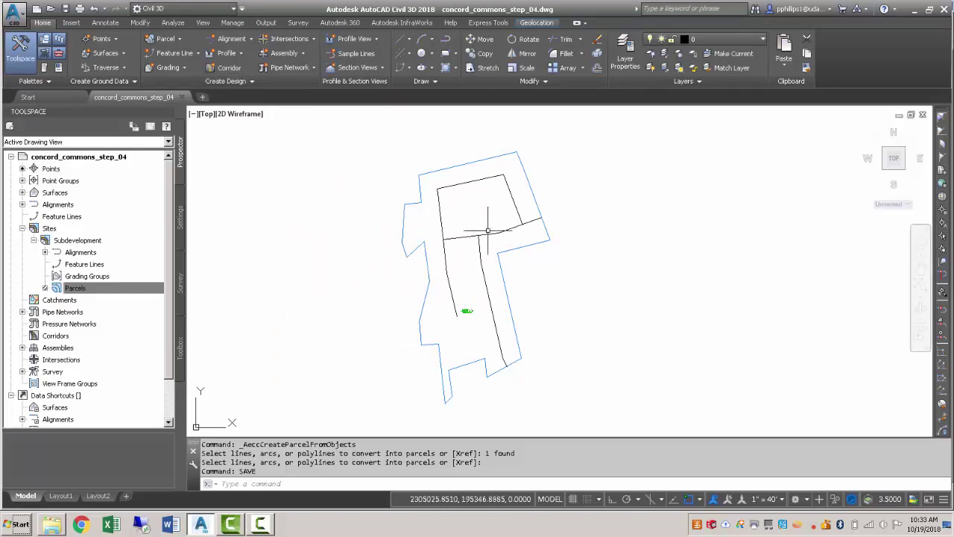
pyautogui.moveTo(500, 260)
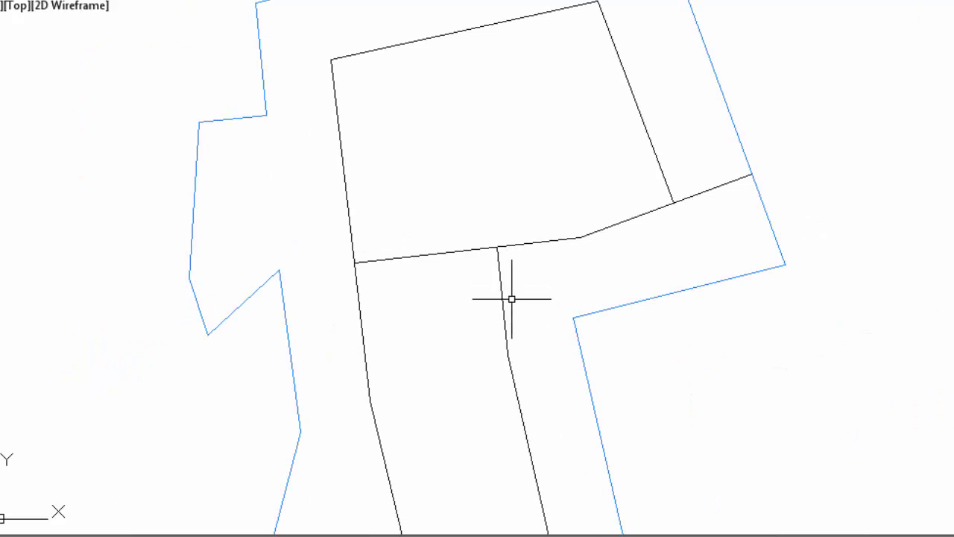
pyautogui.scroll(-3, 496, 311)
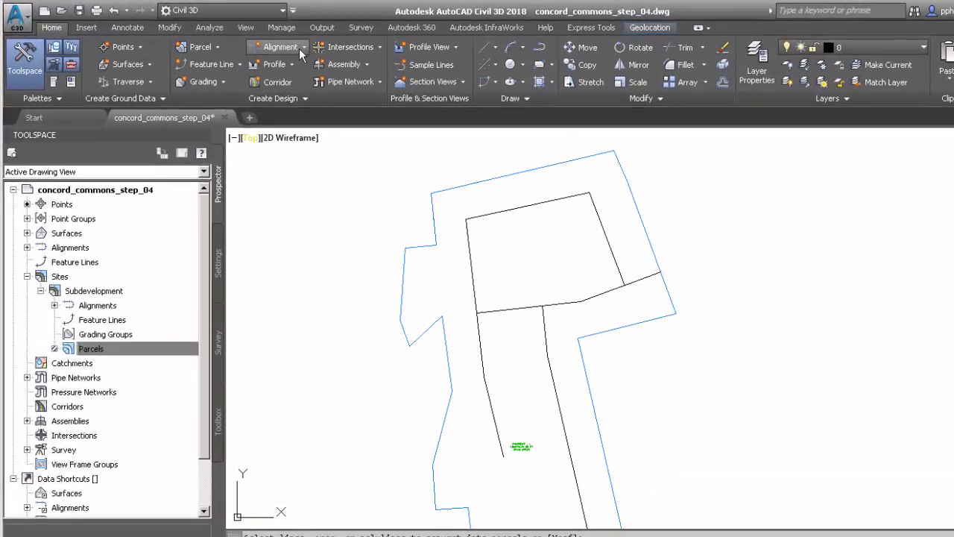
# Step: Start Create Alignment from Objects and pick the horizontal cross-street parcel line
pyautogui.click(298, 48)
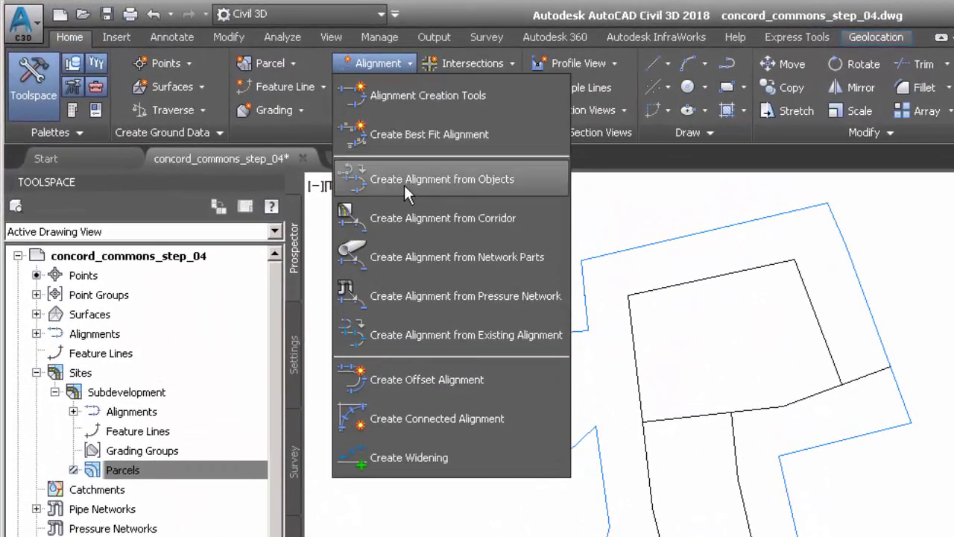
pyautogui.click(401, 182)
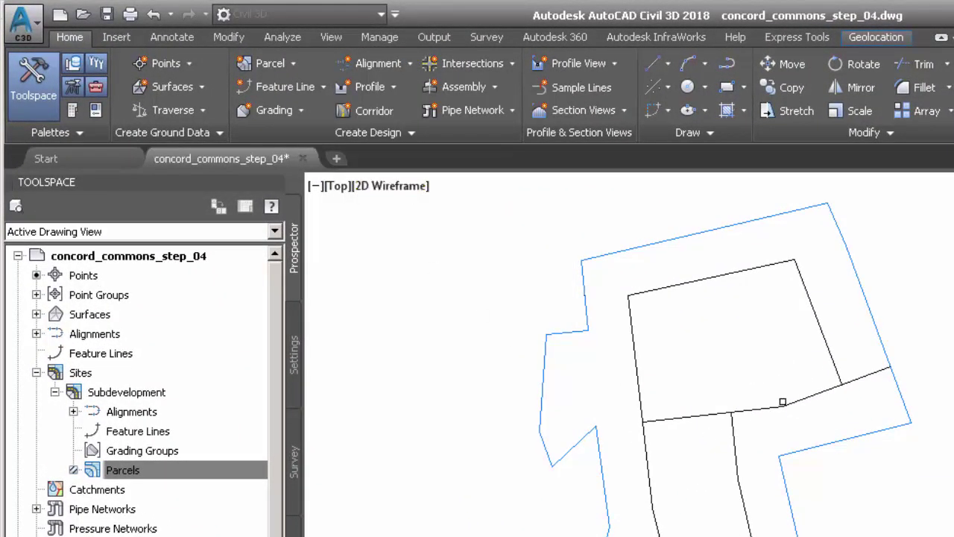
pyautogui.click(700, 426)
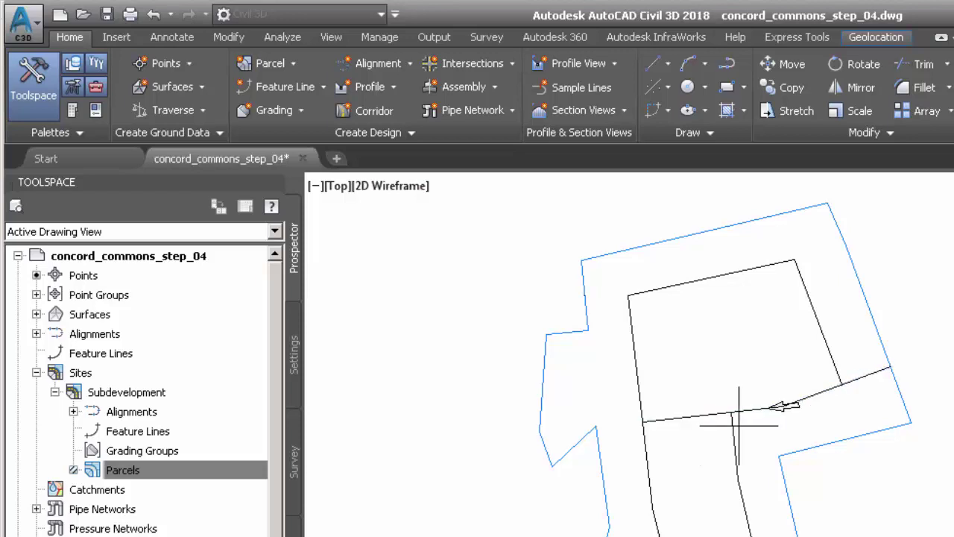
pyautogui.scroll(4, 827, 384)
pyautogui.scroll(-4, 880, 372)
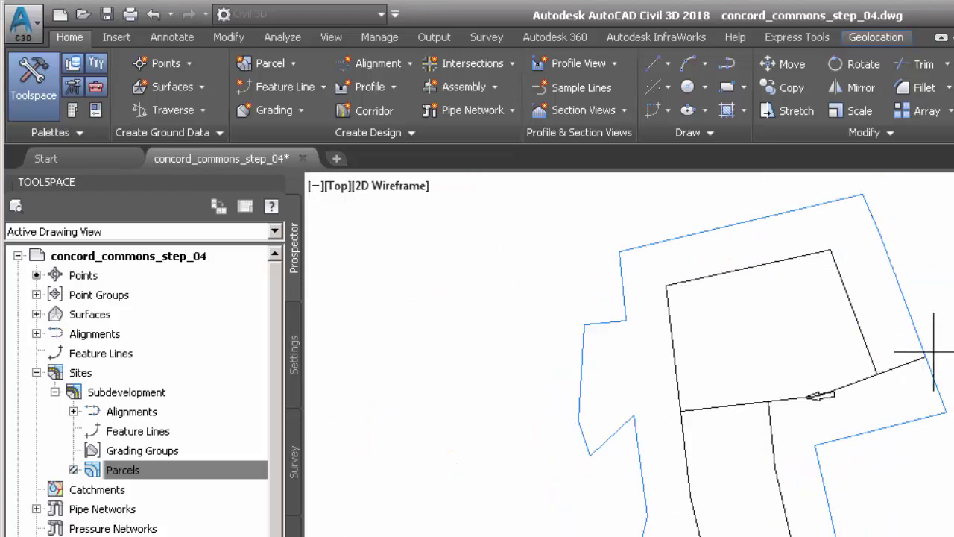
pyautogui.scroll(2, 794, 399)
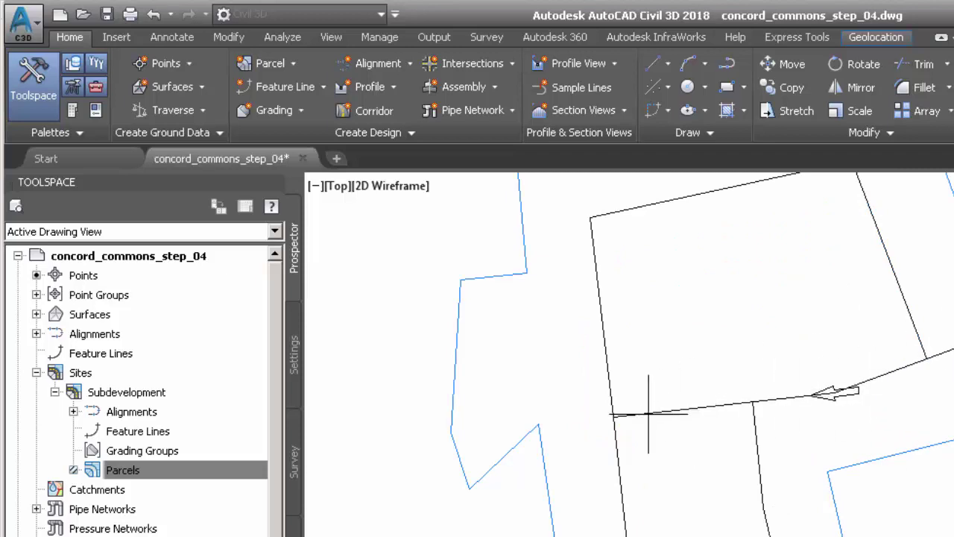
# Step: Accept the direction, name the alignment Syrah Way, and place it in Subdevelopment
pyautogui.press('Return')
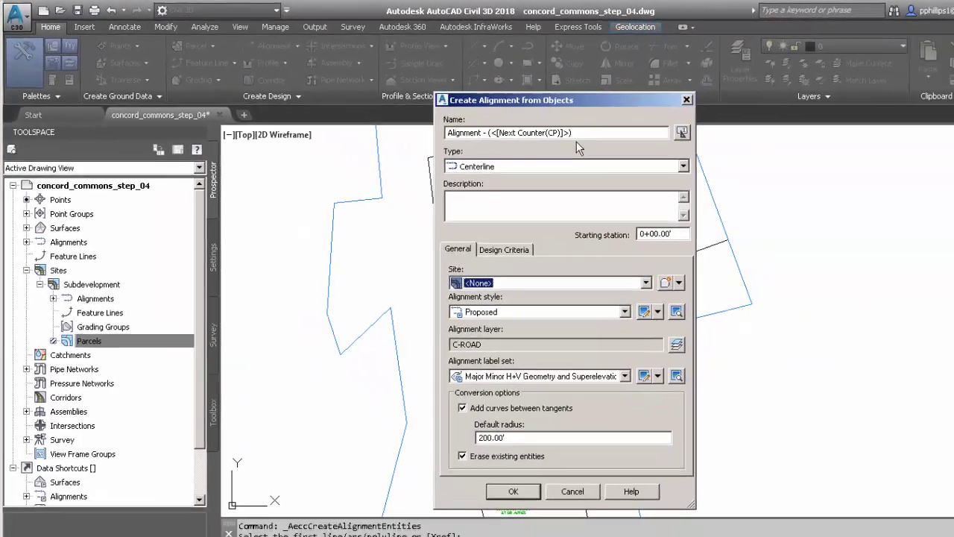
pyautogui.moveTo(781, 182); pyautogui.dragTo(615, 188)
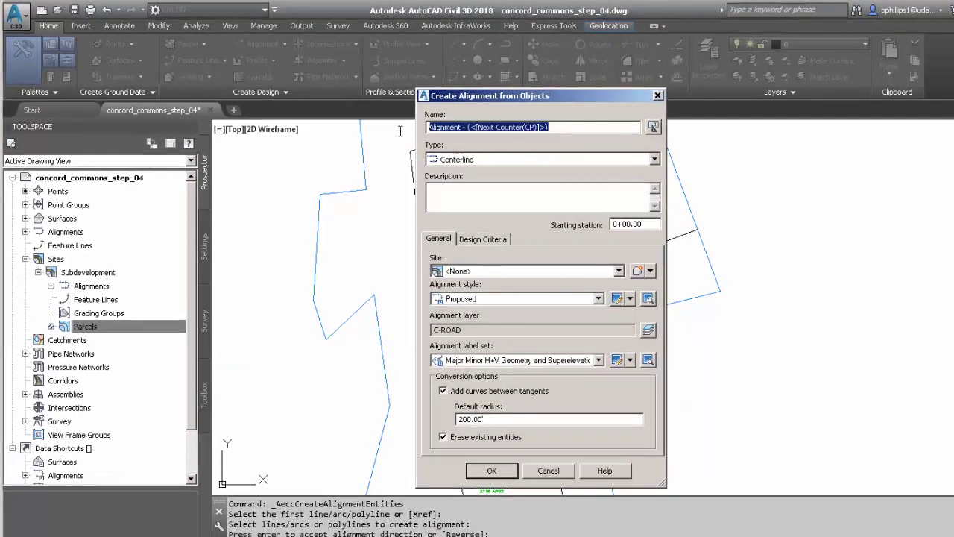
pyautogui.write('Syrah Way')
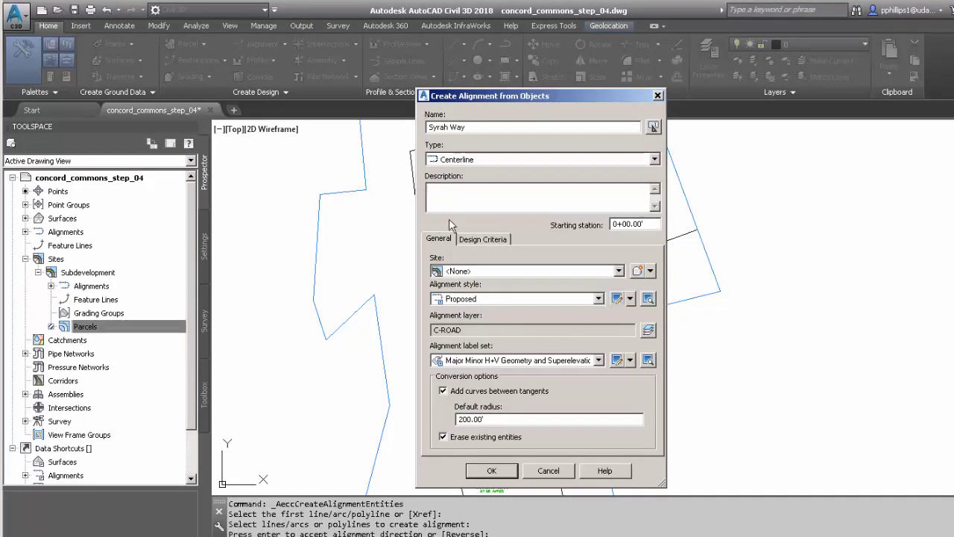
pyautogui.click(446, 273)
pyautogui.click(483, 296)
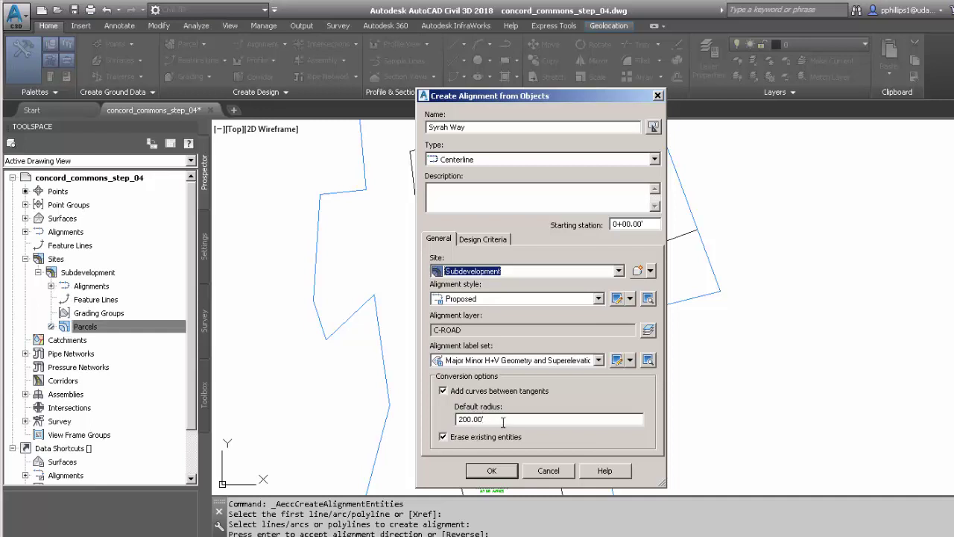
pyautogui.click(493, 471)
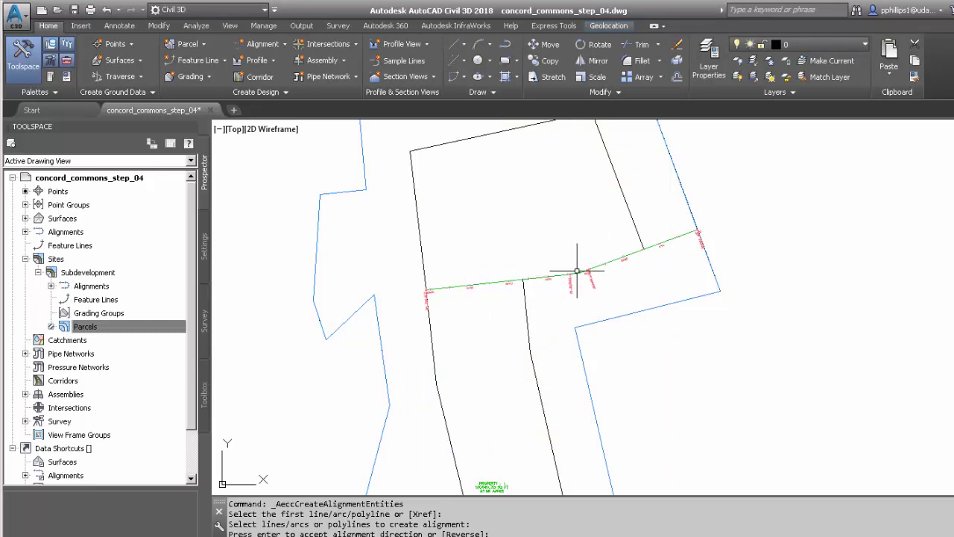
pyautogui.scroll(5, 579, 291)
pyautogui.scroll(-5, 579, 296)
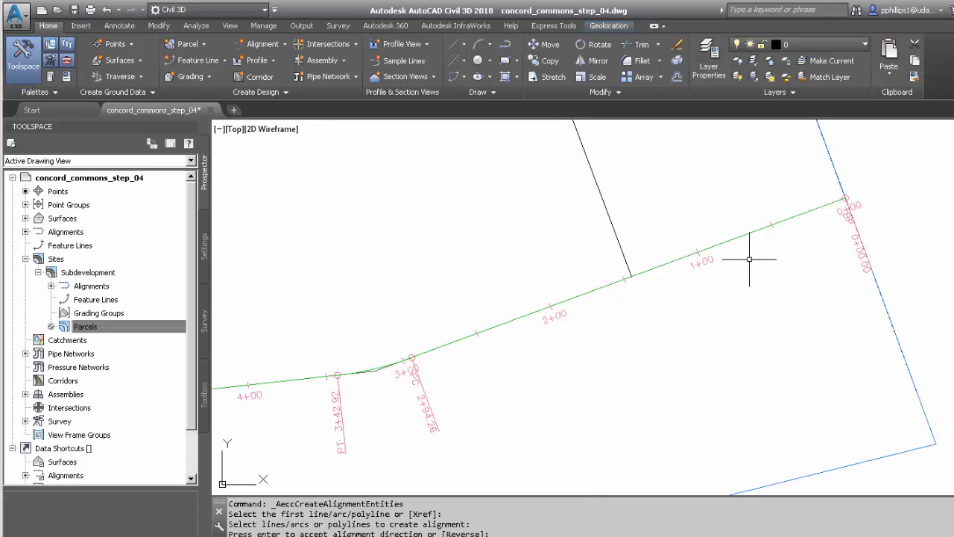
pyautogui.scroll(-5, 618, 308)
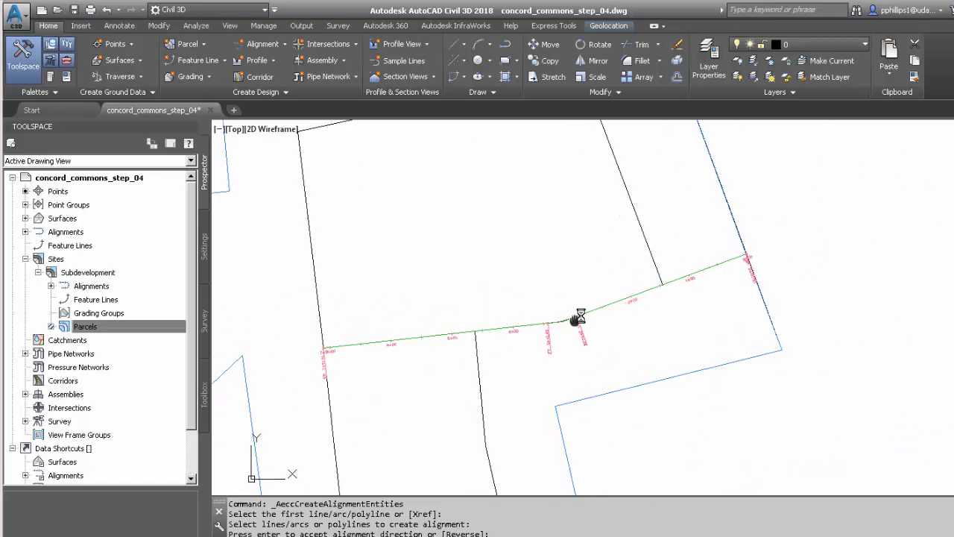
pyautogui.scroll(-3, 581, 315)
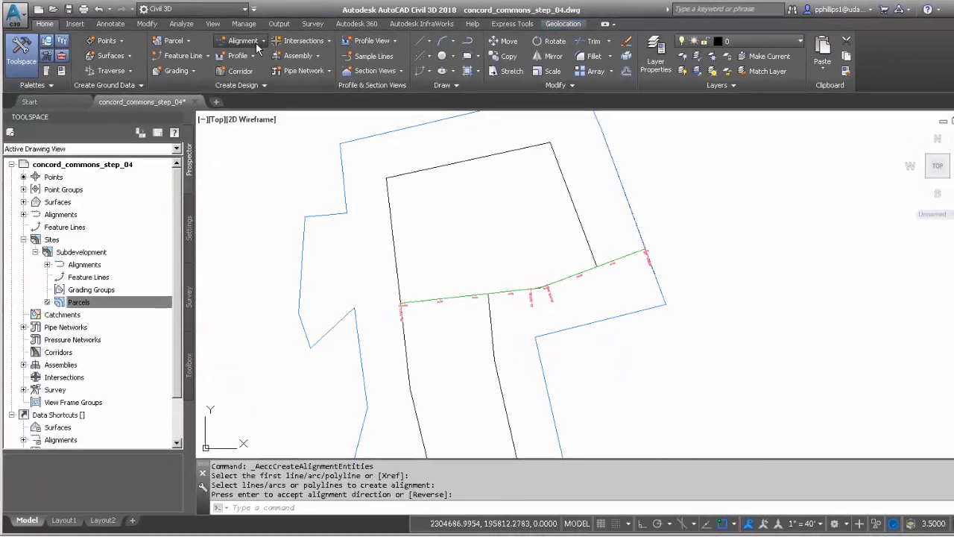
pyautogui.click(257, 47)
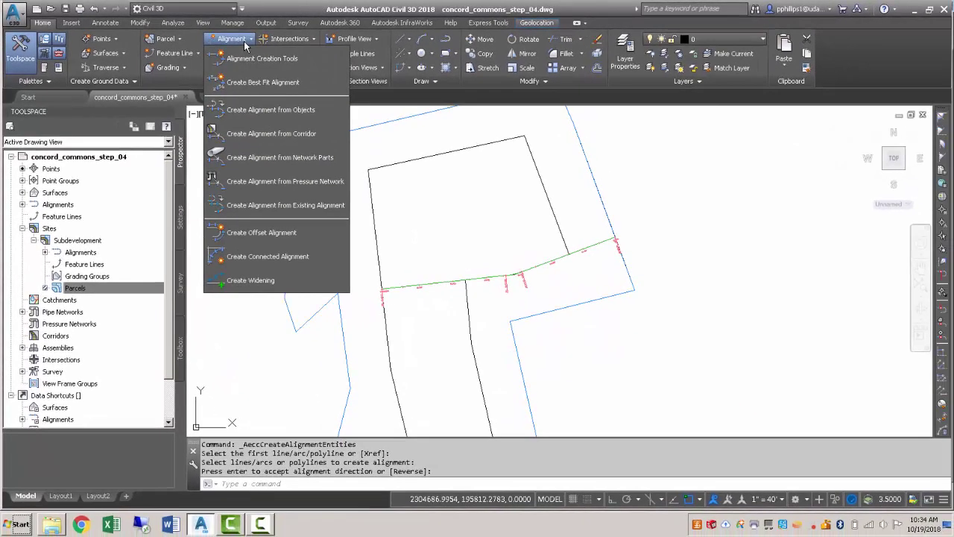
pyautogui.click(246, 110)
pyautogui.scroll(-2, 449, 270)
pyautogui.moveTo(449, 270)
pyautogui.mouseDown(button='middle')
pyautogui.moveTo(487, 305)
pyautogui.moveTo(450, 255)
pyautogui.mouseUp(button='middle')
pyautogui.click(432, 247)
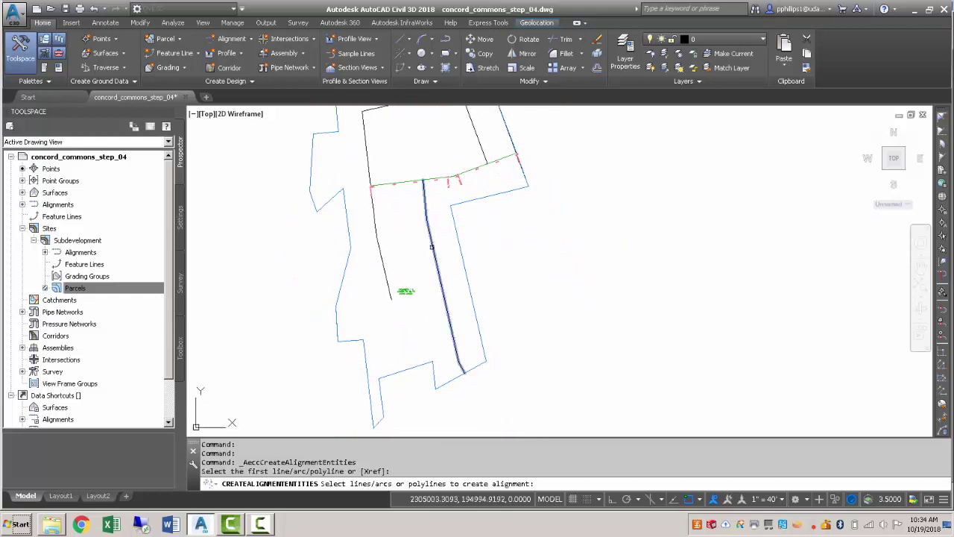
pyautogui.press('Return')
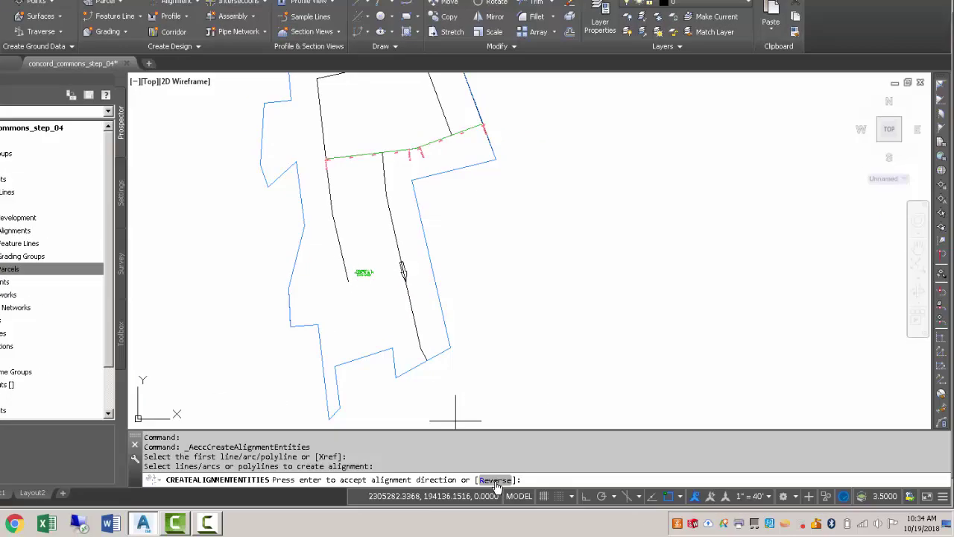
pyautogui.click(496, 480)
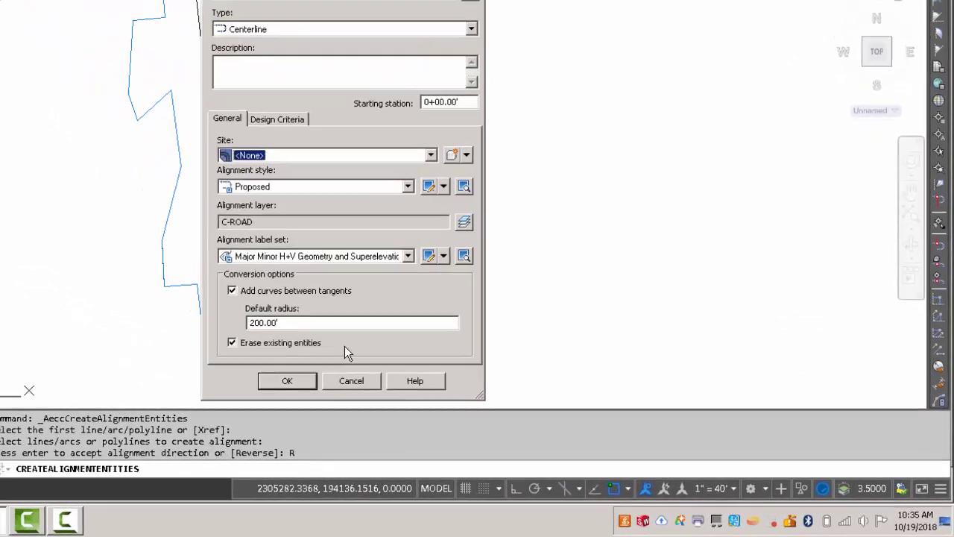
pyautogui.write('Syrah Way')
pyautogui.moveTo(347, 56); pyautogui.dragTo(305, 57)
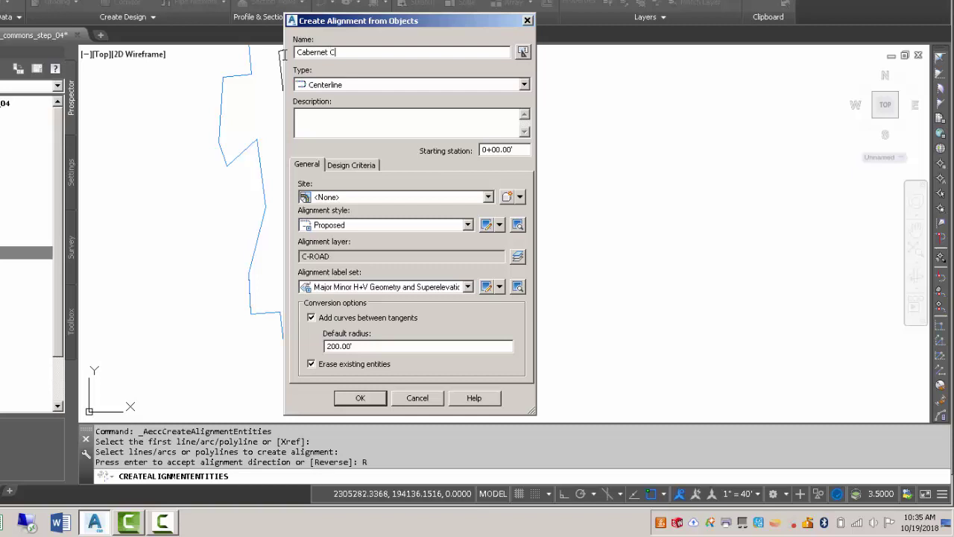
pyautogui.click(335, 196)
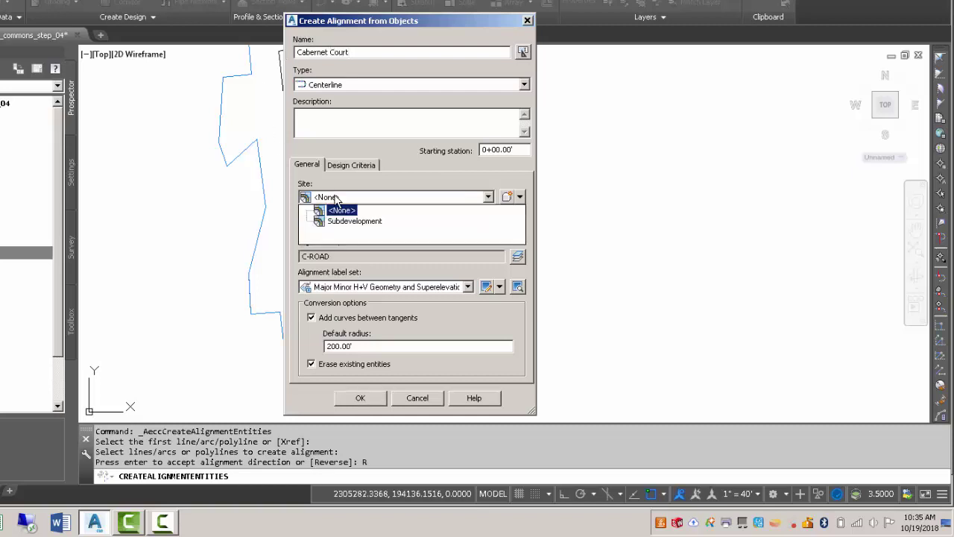
pyautogui.click(332, 219)
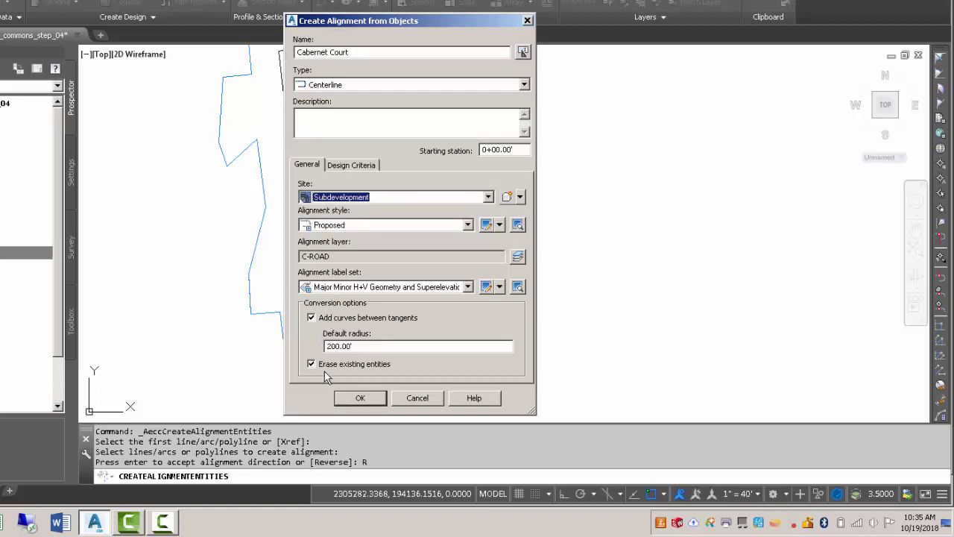
pyautogui.click(353, 401)
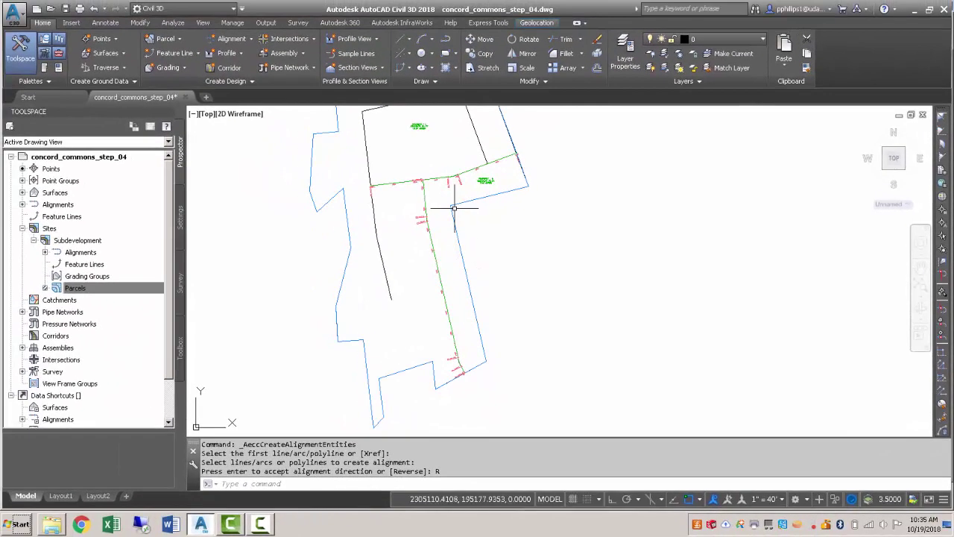
pyautogui.moveTo(454, 208); pyautogui.dragTo(485, 239, button='middle')
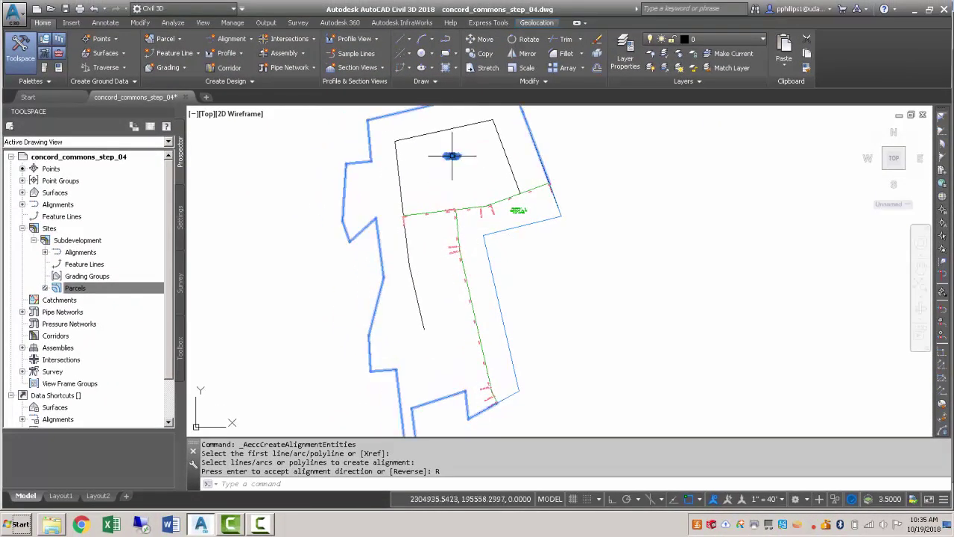
pyautogui.click(452, 156)
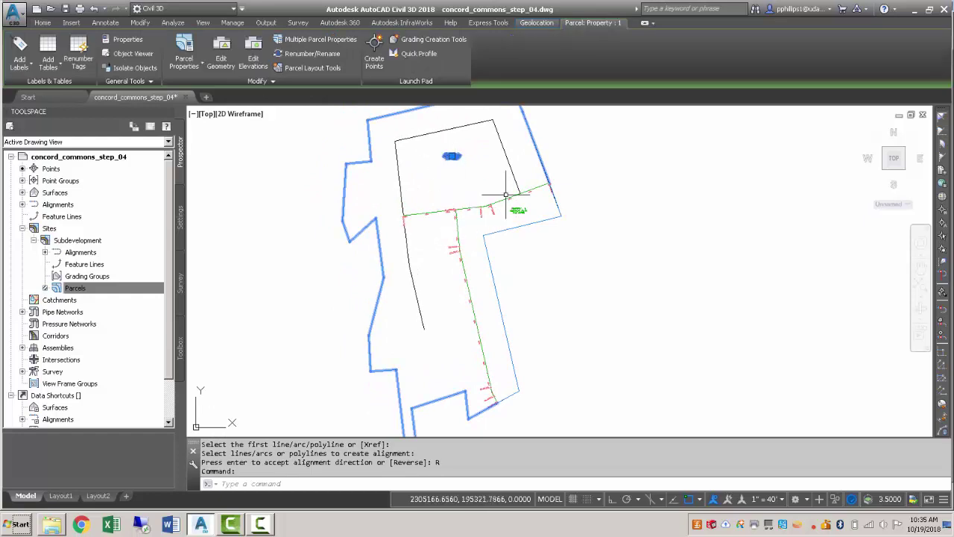
pyautogui.press('Escape')
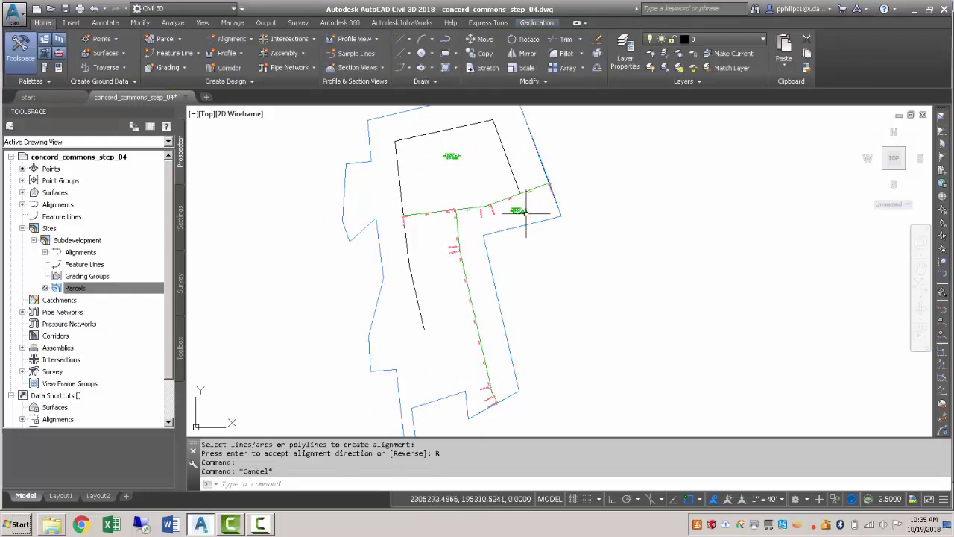
pyautogui.scroll(4, 525, 212)
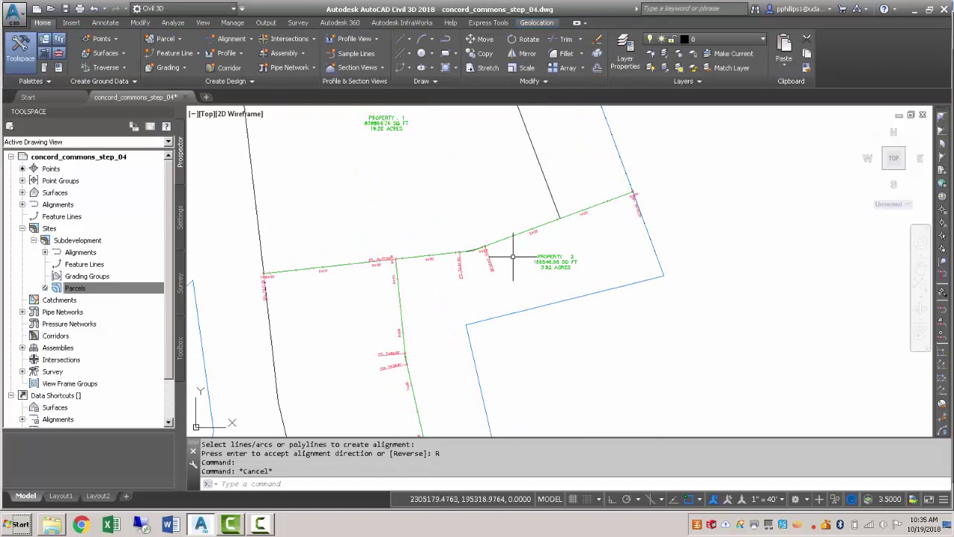
pyautogui.click(549, 260)
pyautogui.scroll(-4, 536, 230)
pyautogui.press('Escape')
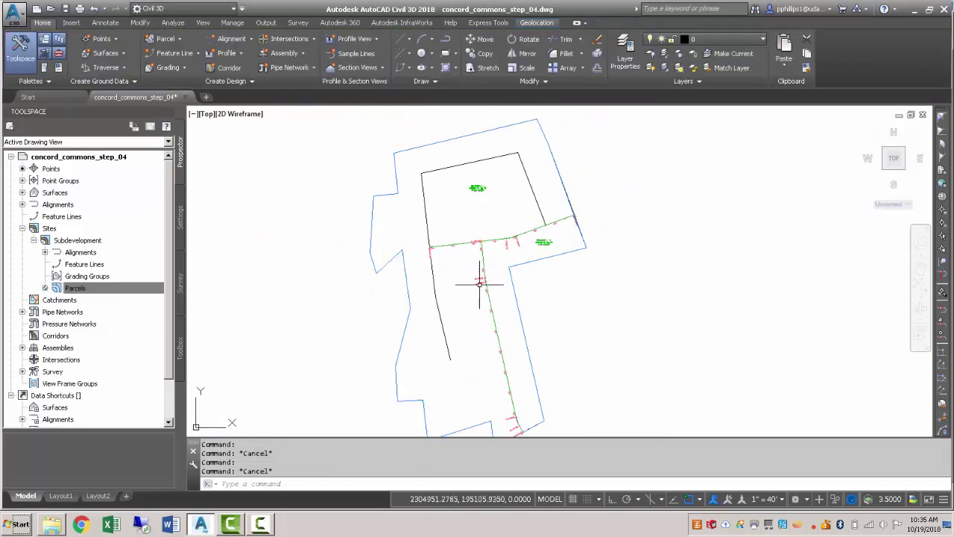
pyautogui.moveTo(487, 267); pyautogui.dragTo(475, 262, button='middle')
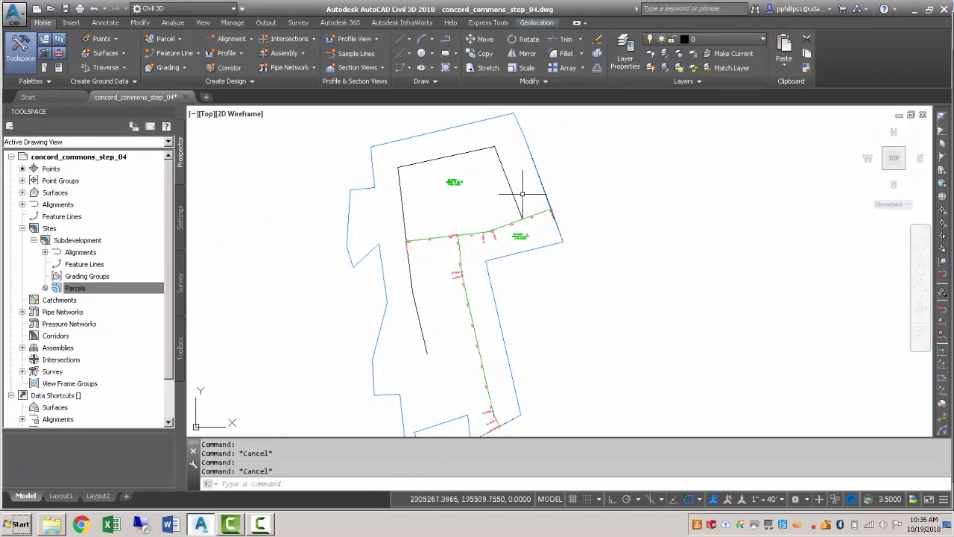
# Step: Create an alignment from the black loop polyline, named Frontenac Drive, in site Subdevelopment
pyautogui.click(232, 38)
pyautogui.click(254, 106)
pyautogui.click(505, 179)
pyautogui.press('Return')
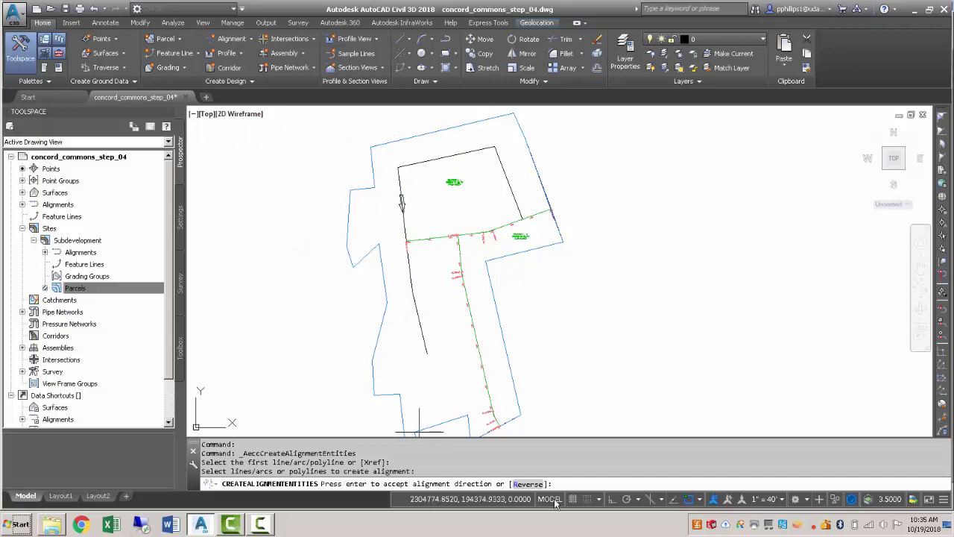
pyautogui.press('Return')
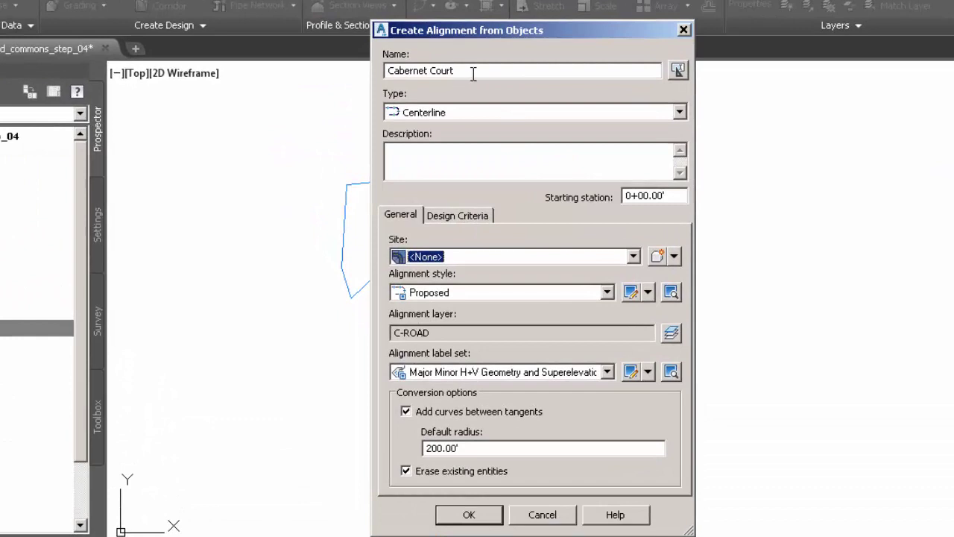
pyautogui.moveTo(473, 72); pyautogui.dragTo(381, 70)
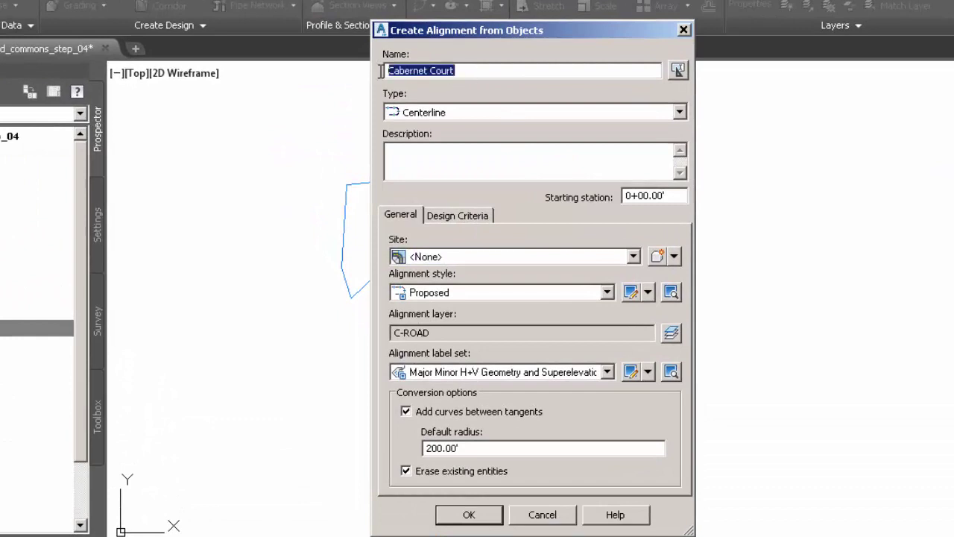
pyautogui.write('Frontenac Drive')
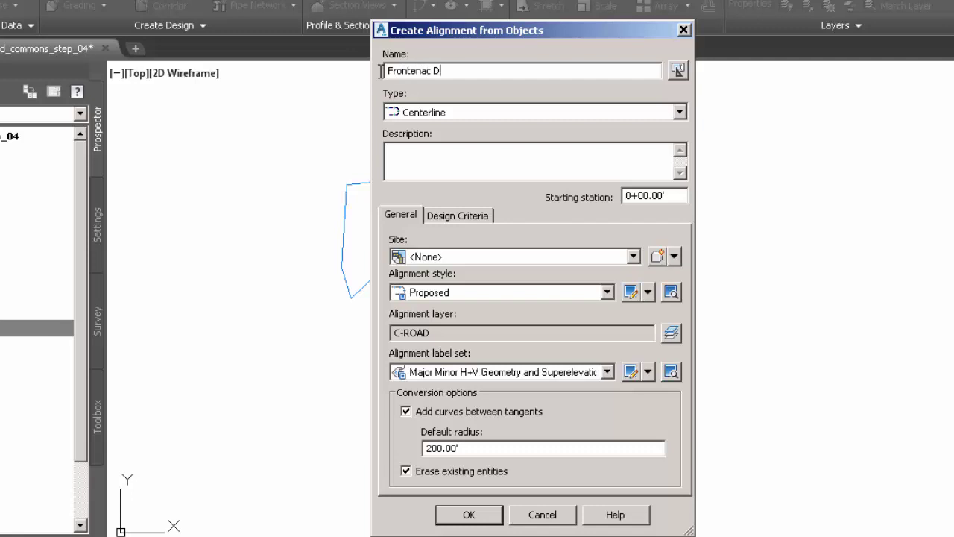
pyautogui.click(438, 258)
pyautogui.click(446, 285)
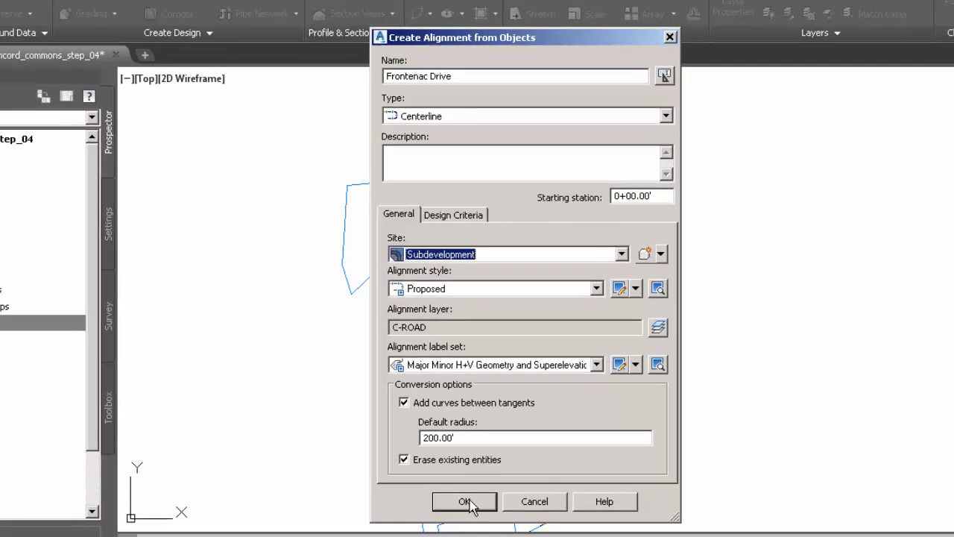
pyautogui.click(469, 515)
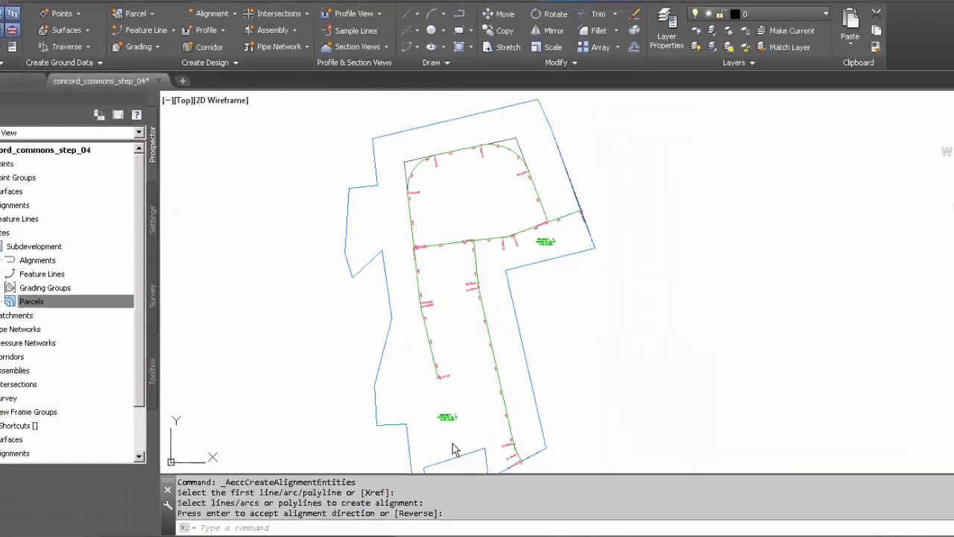
pyautogui.scroll(5, 493, 146)
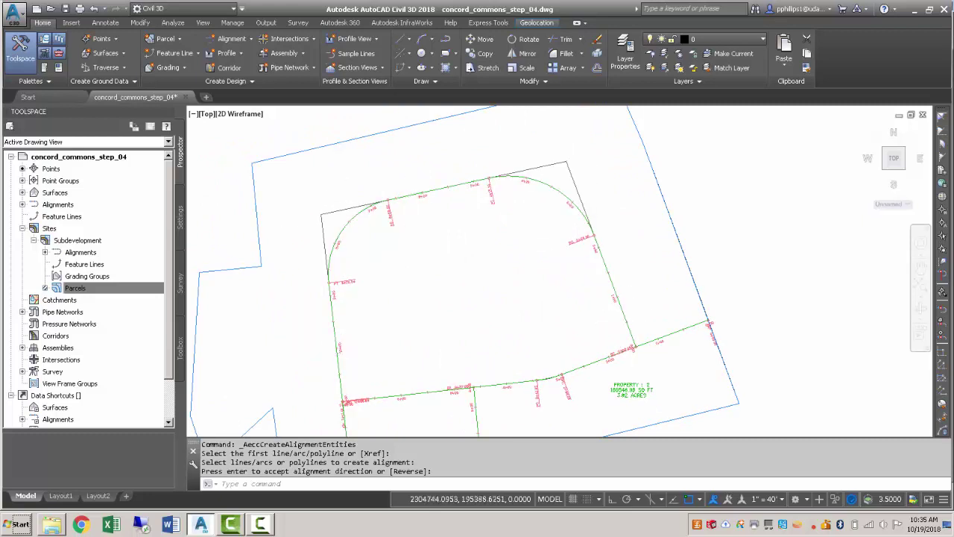
# Step: Pan to the loop's junction with the road and end the leftover alignment command
pyautogui.scroll(-4, 362, 330)
pyautogui.moveTo(415, 313); pyautogui.dragTo(365, 273, button='middle')
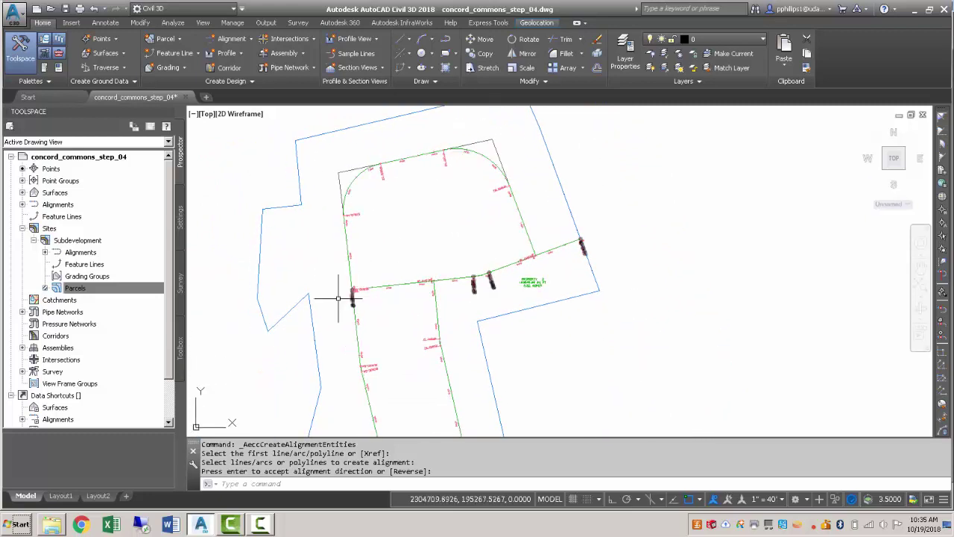
pyautogui.scroll(5, 354, 274)
pyautogui.scroll(8, 410, 250)
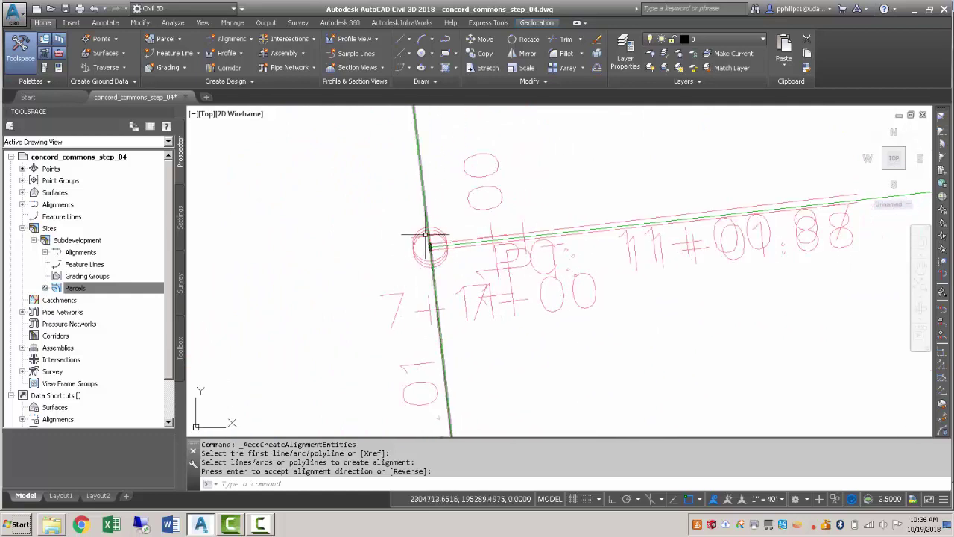
pyautogui.scroll(-4, 410, 291)
pyautogui.scroll(-6, 403, 302)
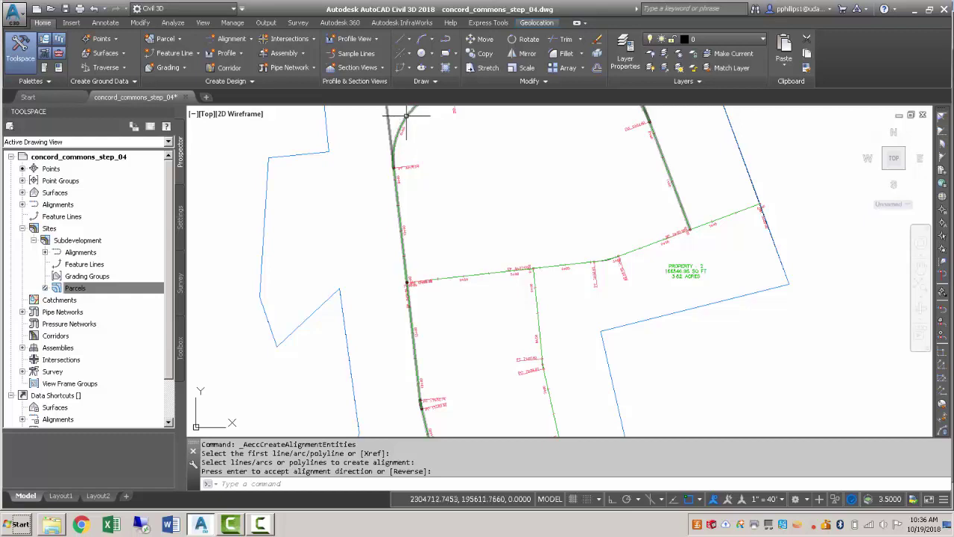
pyautogui.press('Return')
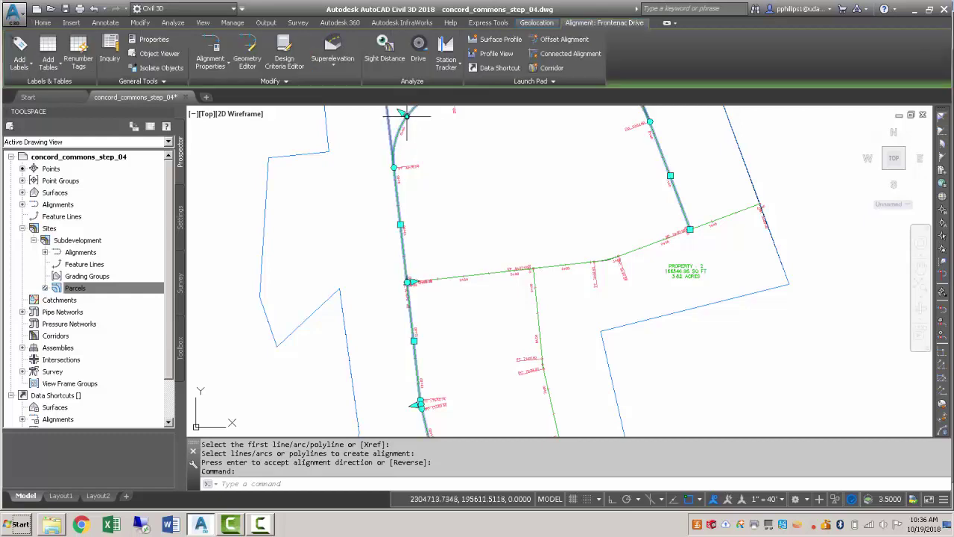
# Step: Remove the junction PI with the Geometry Editor's Delete PI tool, then close the toolbar
pyautogui.click(246, 54)
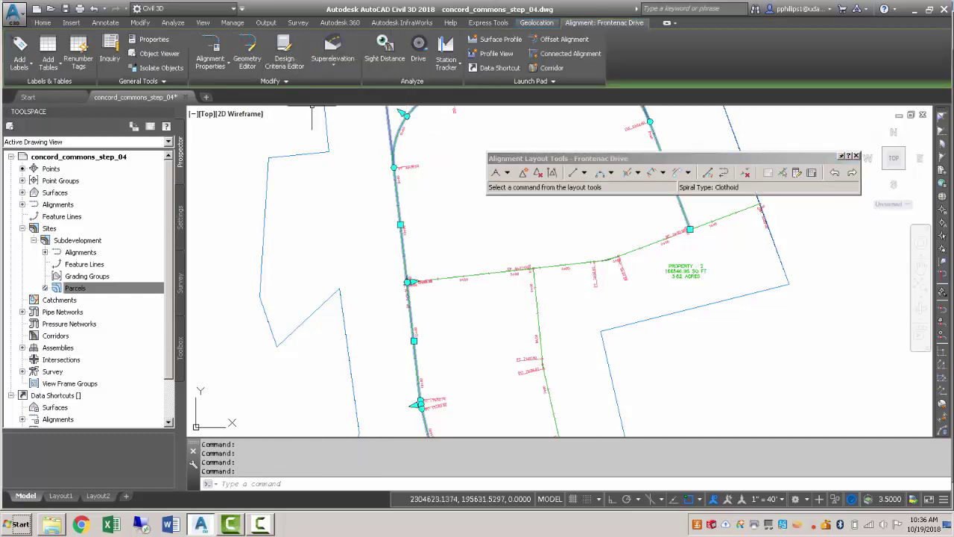
pyautogui.click(538, 173)
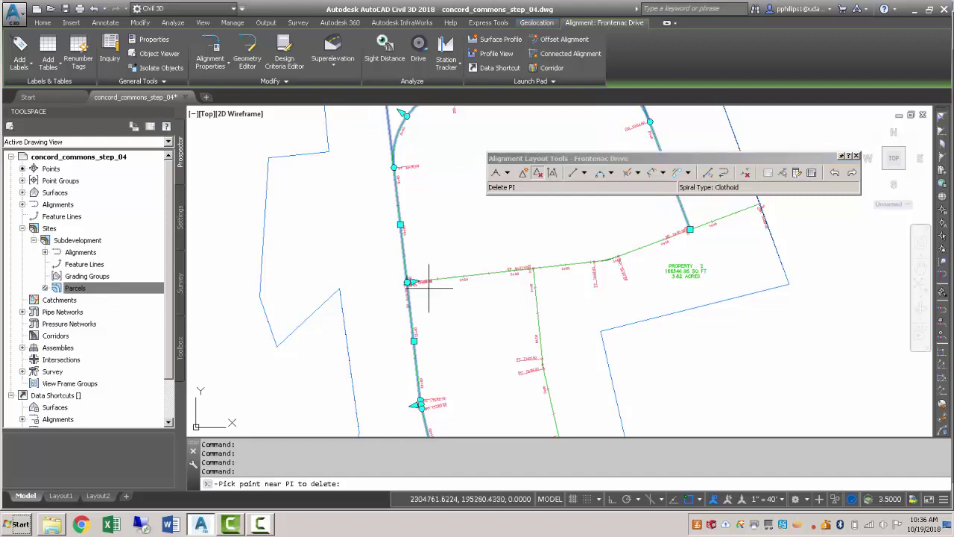
pyautogui.scroll(3, 403, 282)
pyautogui.scroll(4, 403, 282)
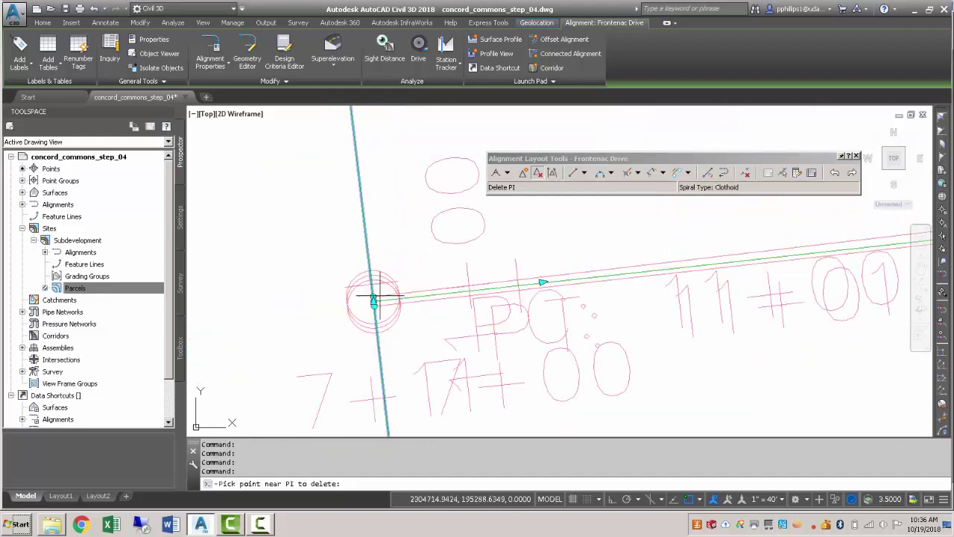
pyautogui.click(375, 297)
pyautogui.scroll(-6, 374, 287)
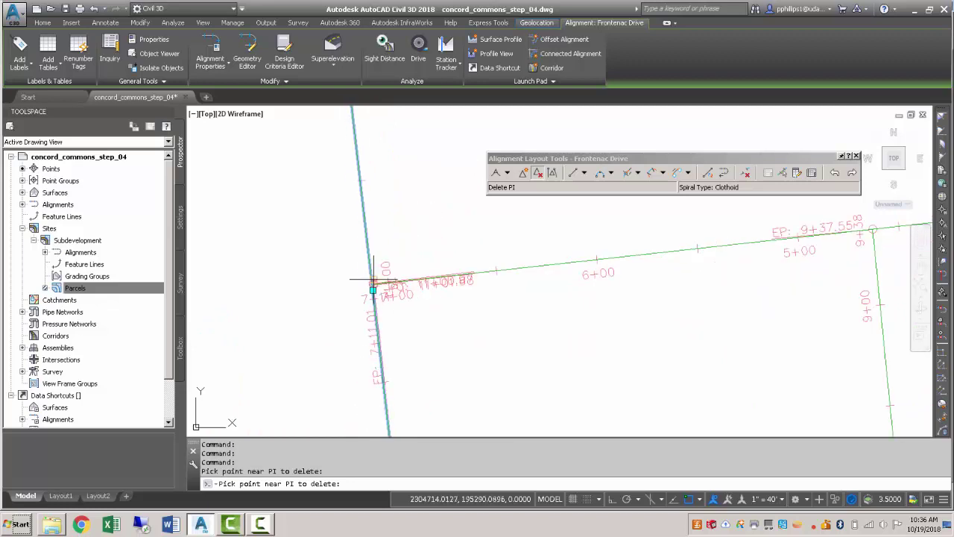
pyautogui.scroll(5, 373, 283)
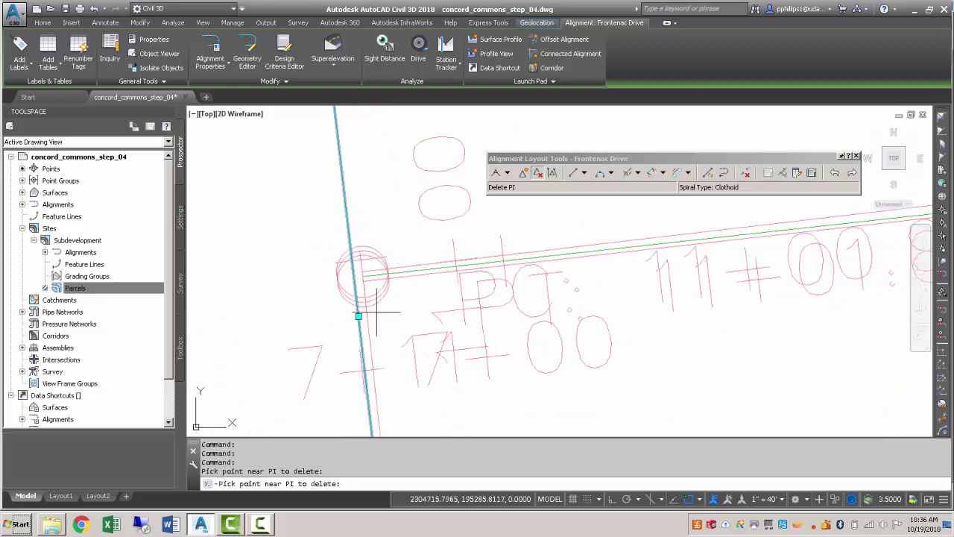
pyautogui.click(857, 157)
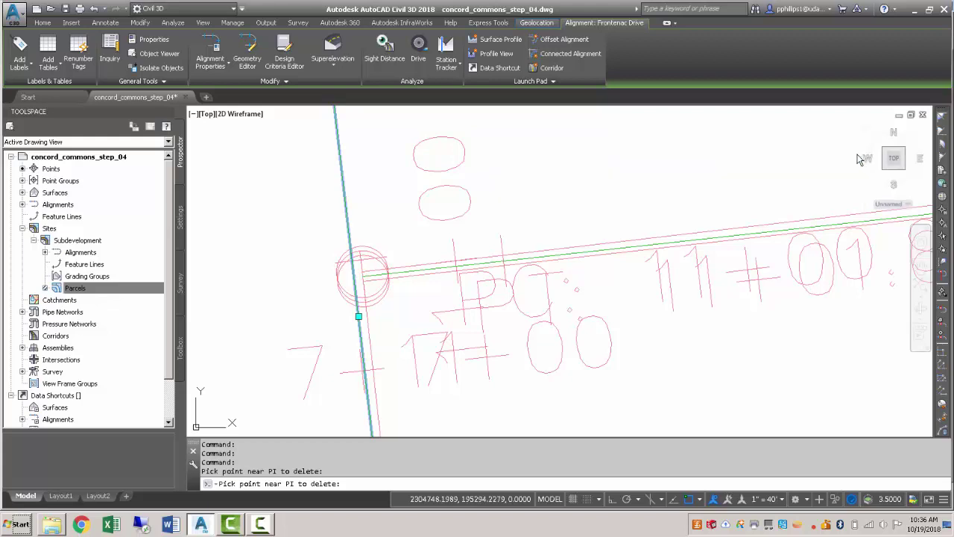
pyautogui.scroll(-5, 492, 216)
pyautogui.scroll(5, 470, 227)
pyautogui.click(441, 234)
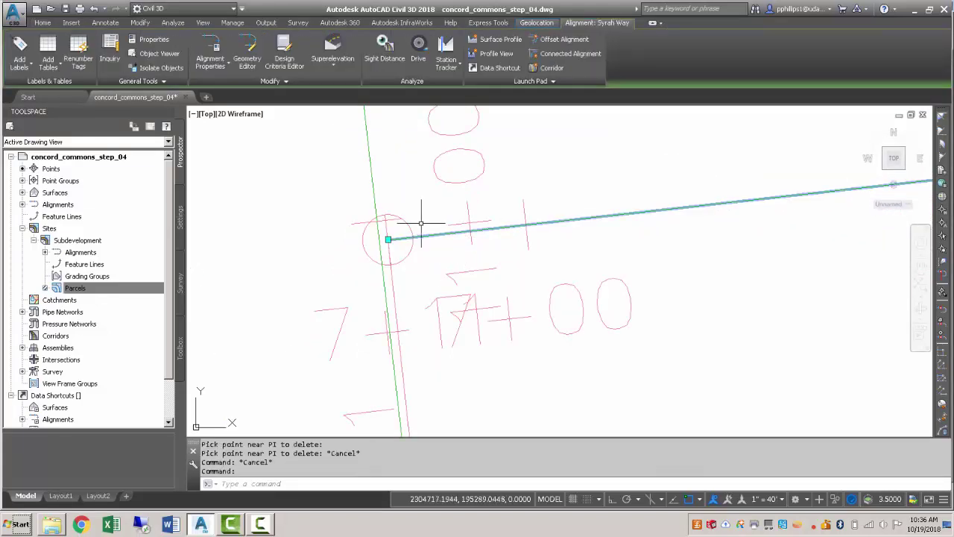
pyautogui.click(388, 239)
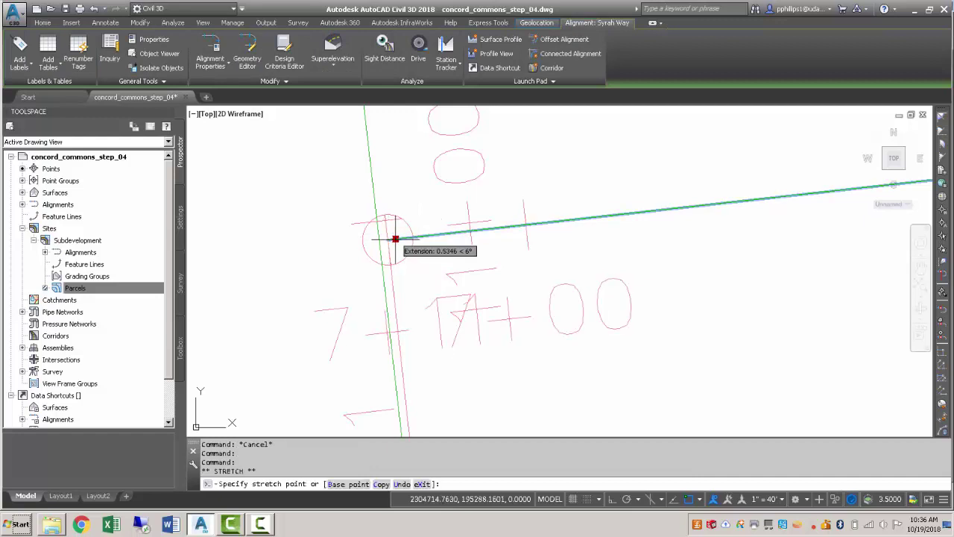
pyautogui.keyDown('shift'); pyautogui.rightClick(412, 206); pyautogui.keyUp('shift')
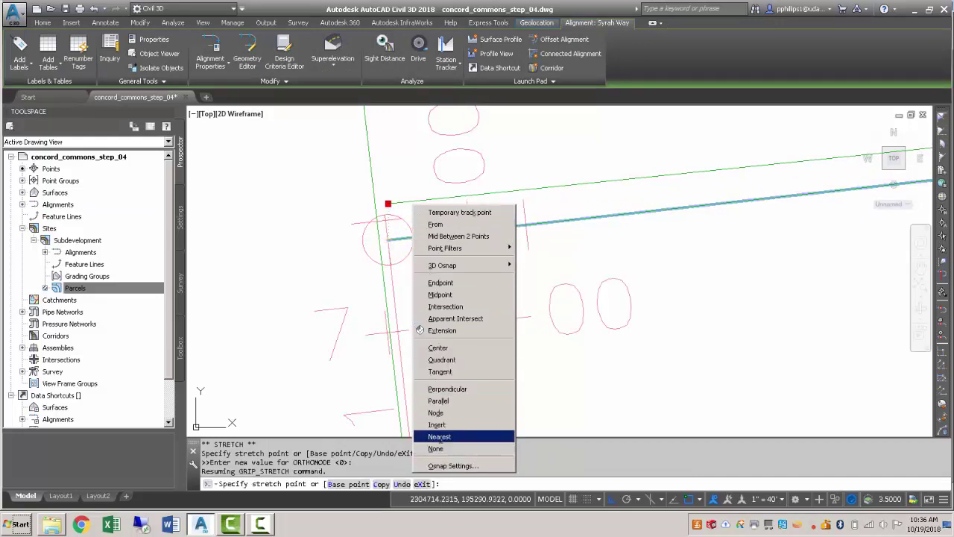
pyautogui.click(439, 436)
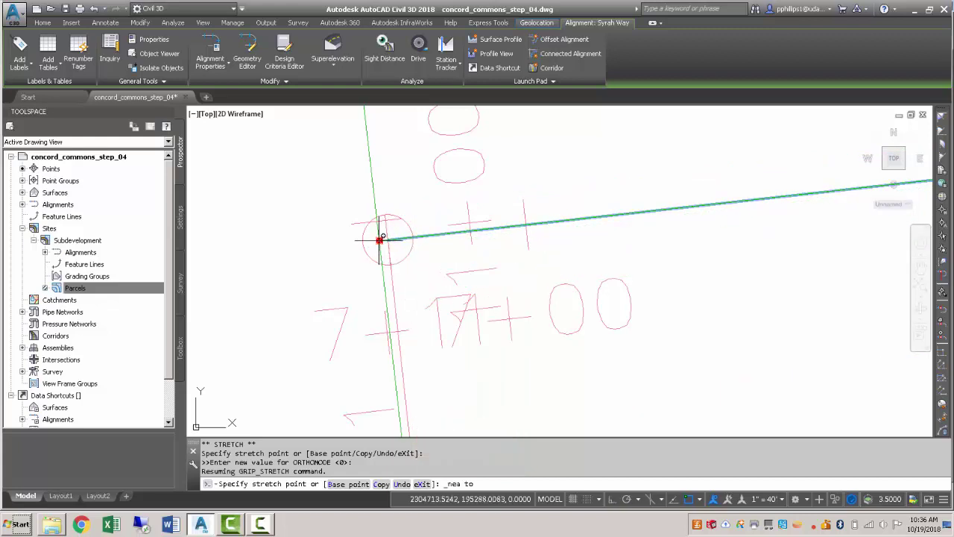
pyautogui.click(381, 240)
pyautogui.scroll(-5, 420, 260)
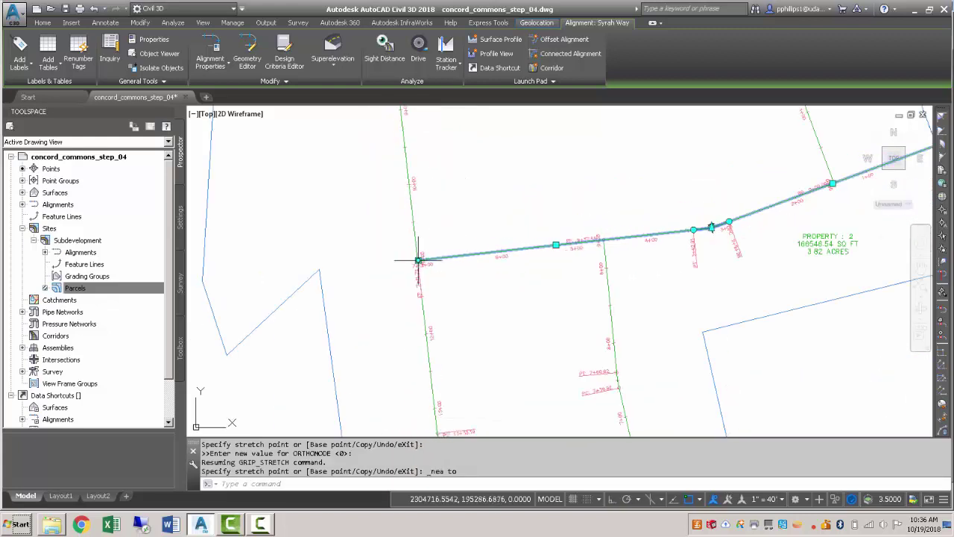
pyautogui.press('Escape')
pyautogui.scroll(-3, 619, 256)
pyautogui.scroll(-5, 618, 256)
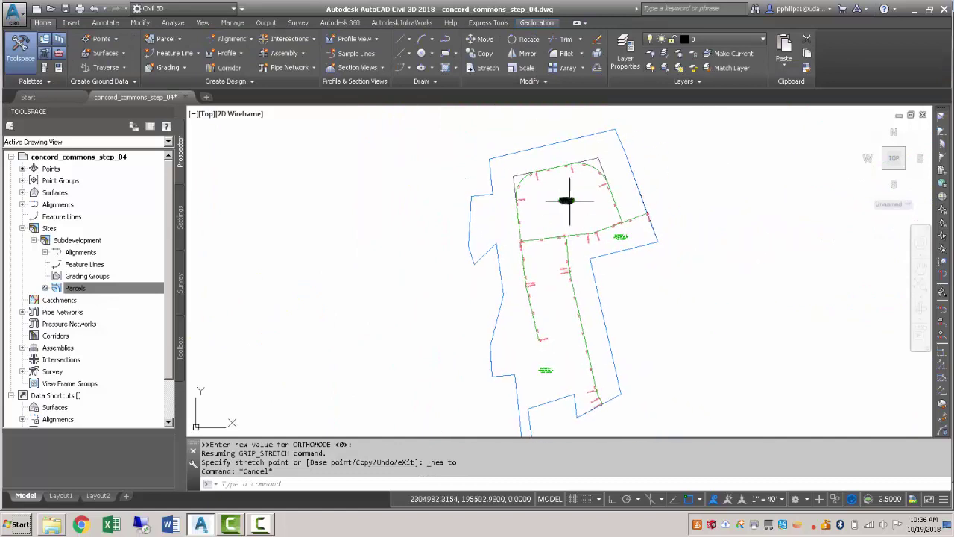
pyautogui.click(566, 201)
pyautogui.press('Escape')
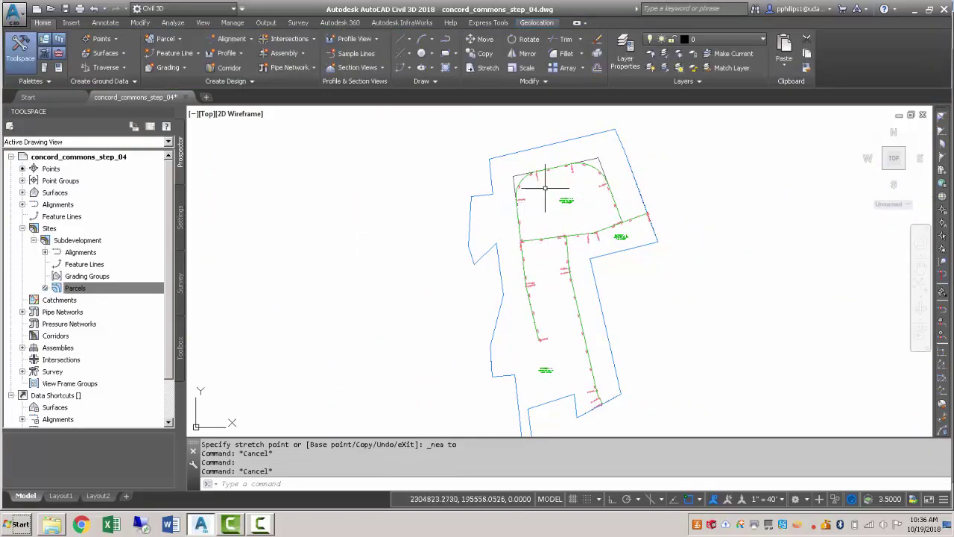
pyautogui.scroll(4, 620, 238)
pyautogui.click(637, 213)
pyautogui.press('Escape')
pyautogui.scroll(-3, 571, 218)
pyautogui.scroll(1, 497, 363)
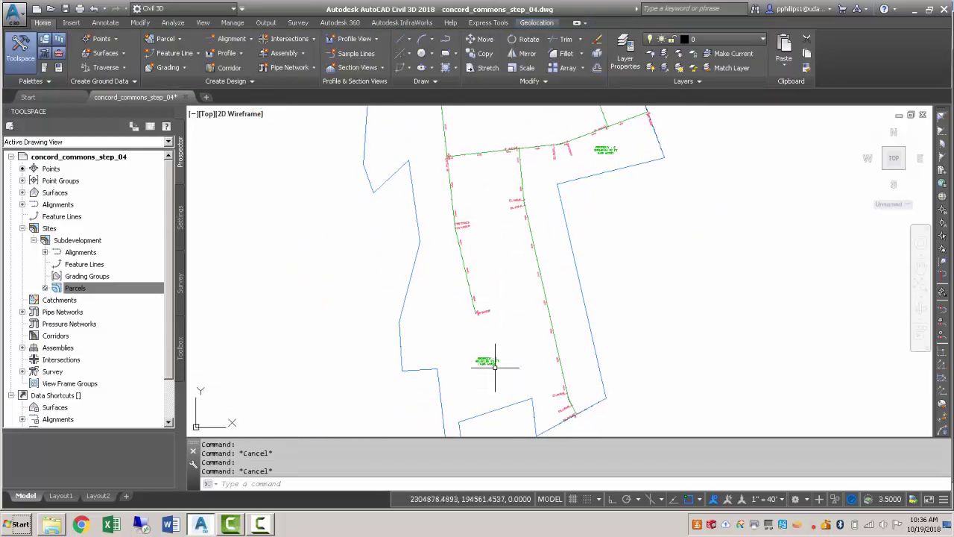
pyautogui.click(486, 363)
pyautogui.scroll(4, 486, 363)
pyautogui.scroll(-5, 485, 347)
pyautogui.press('Escape')
pyautogui.scroll(-2, 459, 274)
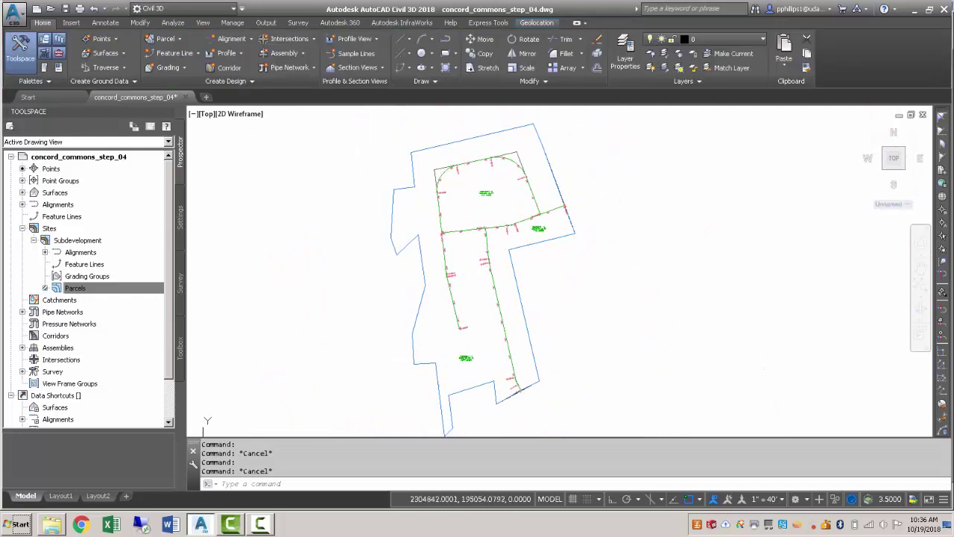
pyautogui.moveTo(463, 244); pyautogui.dragTo(467, 237, button='middle')
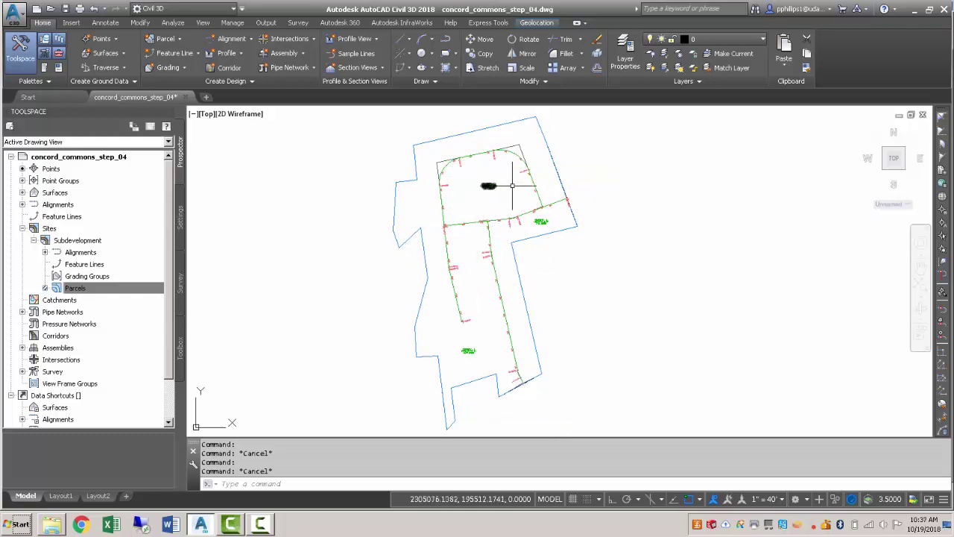
# Step: Stretch Syrah Way's middle grip to reshape the bend near station 3+00
pyautogui.scroll(6, 514, 218)
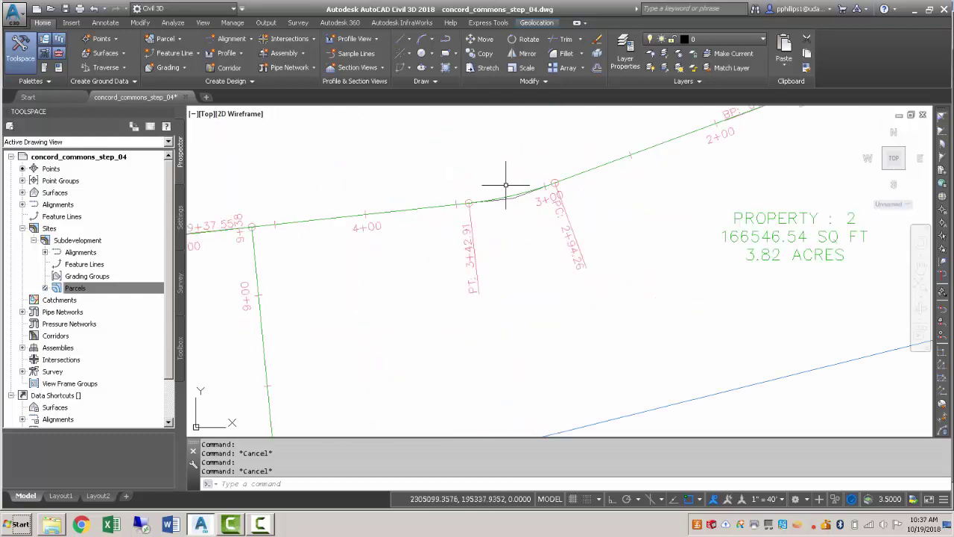
pyautogui.moveTo(512, 187); pyautogui.dragTo(559, 241, button='middle')
pyautogui.scroll(4, 551, 239)
pyautogui.click(549, 238)
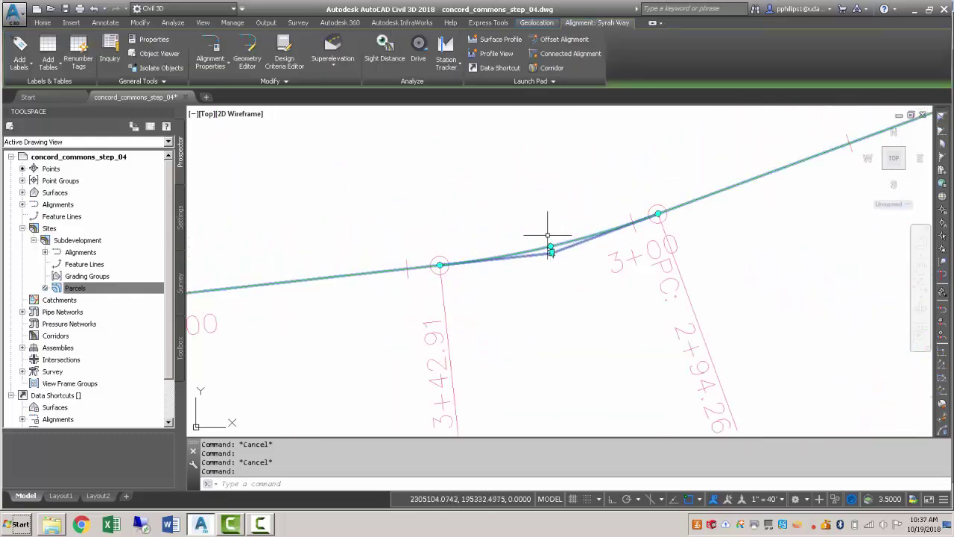
pyautogui.scroll(-2, 572, 229)
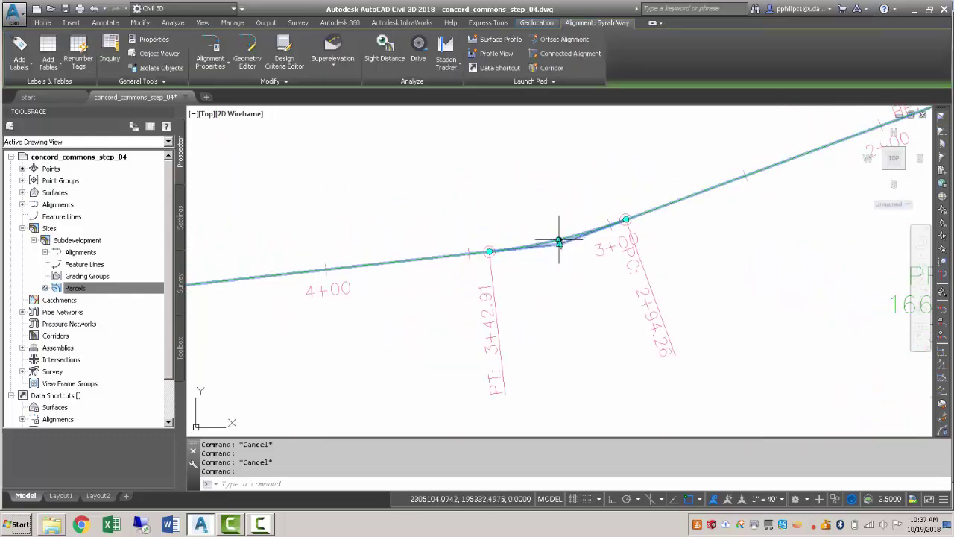
pyautogui.click(559, 240)
pyautogui.scroll(-2, 558, 228)
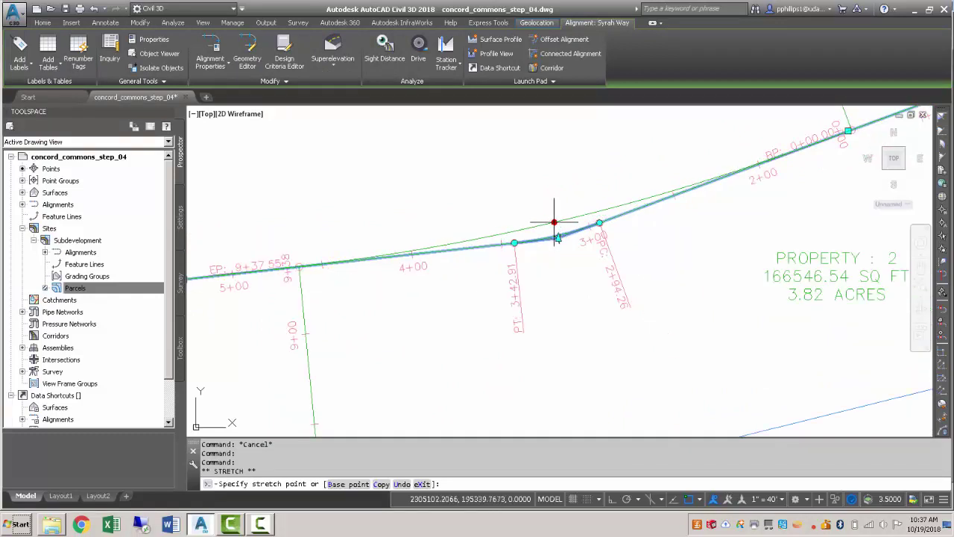
pyautogui.click(556, 222)
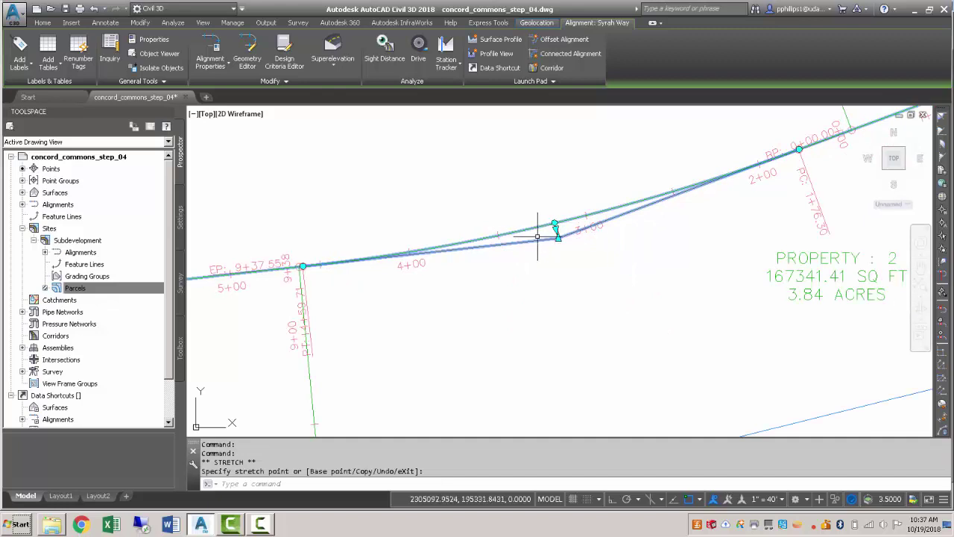
# Step: Start further grip stretches on Syrah Way and Frontenac Drive, then cancel with Esc
pyautogui.click(552, 226)
pyautogui.scroll(2, 552, 226)
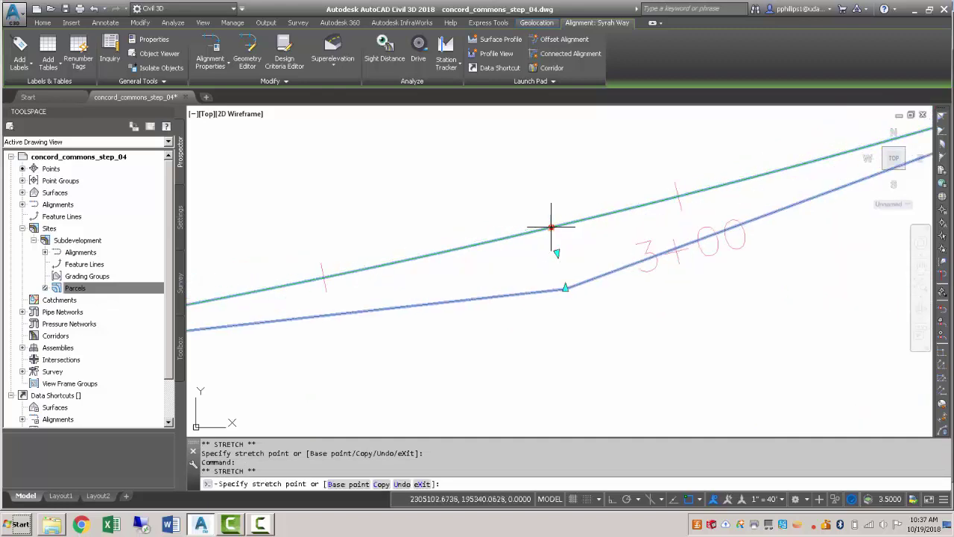
pyautogui.scroll(-5, 557, 238)
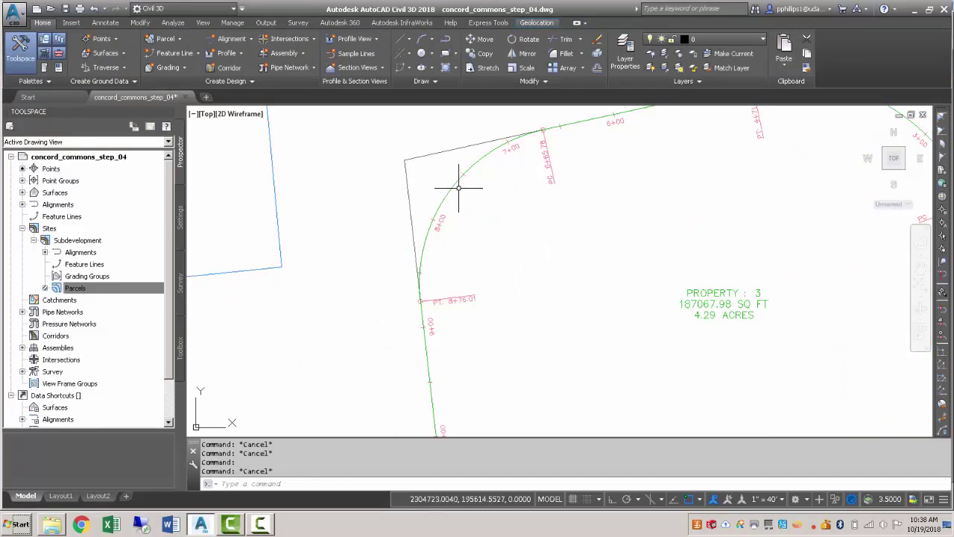
pyautogui.click(458, 185)
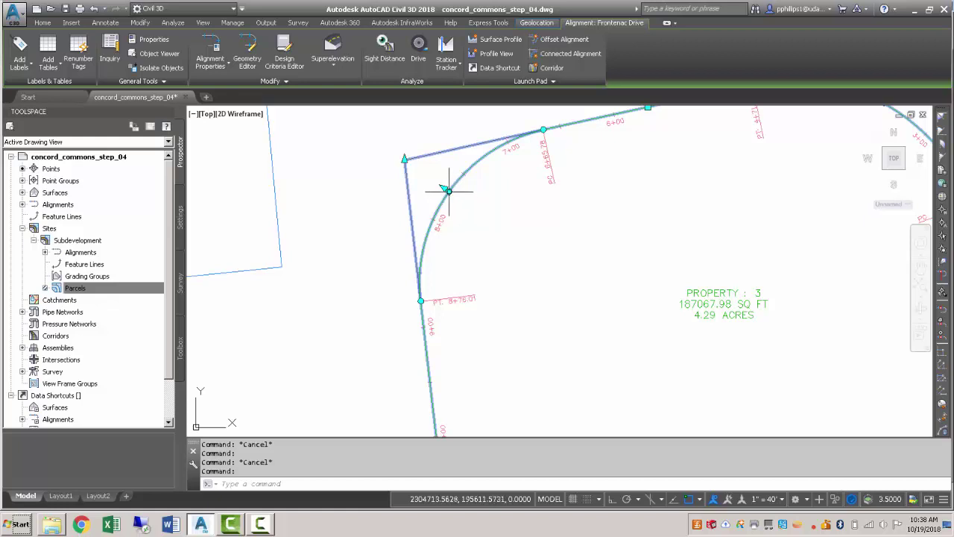
pyautogui.click(448, 190)
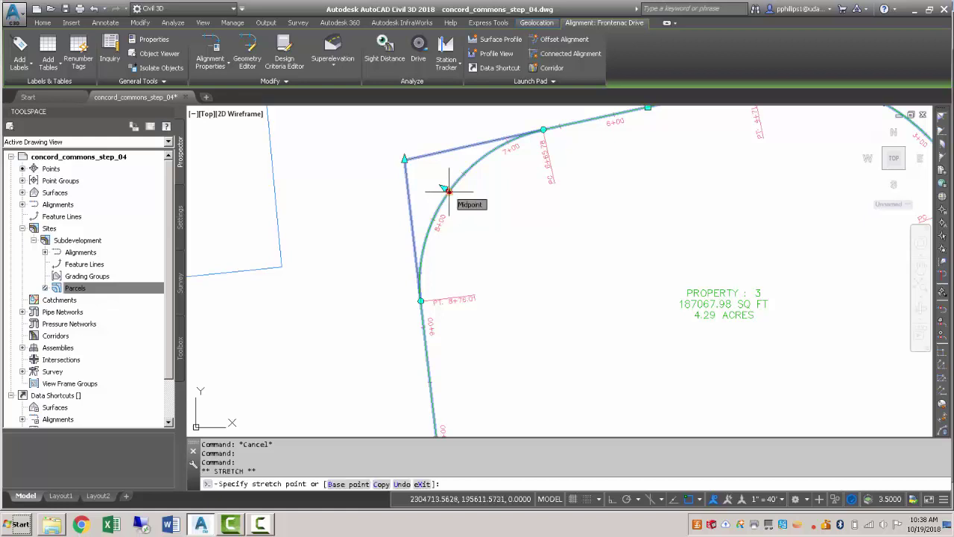
pyautogui.press('Escape')
pyautogui.press('Escape')
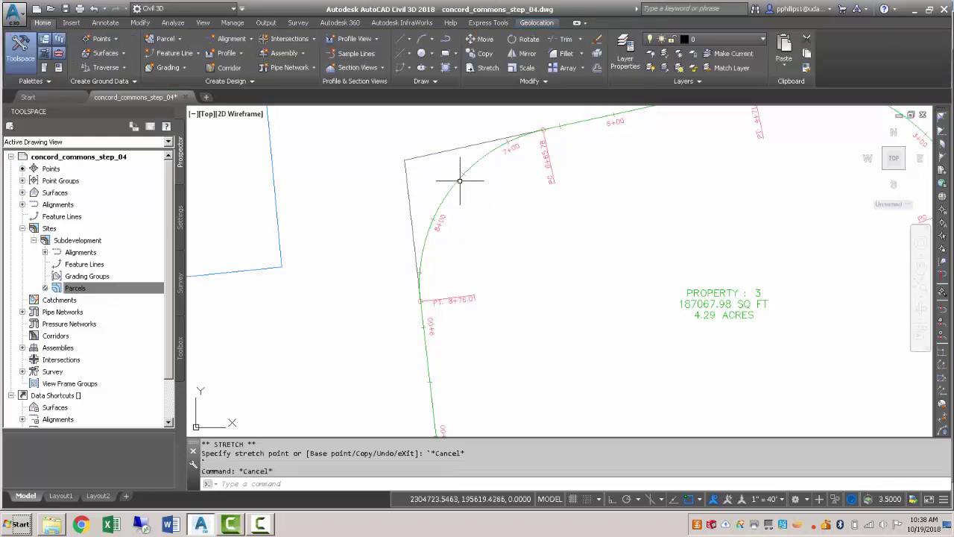
# Step: Set the Frontenac Drive corner curve's radius to 200 in the Sub-entity Editor
pyautogui.click(462, 170)
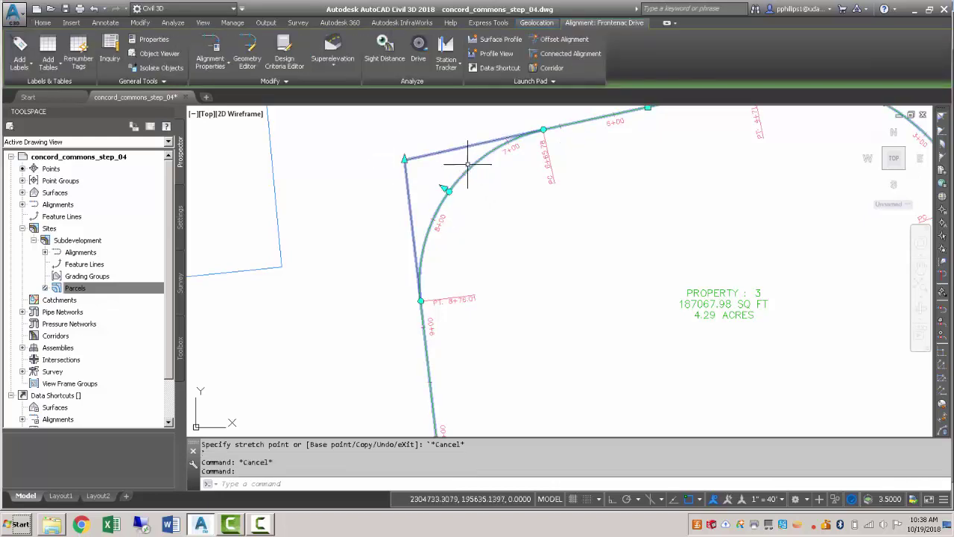
pyautogui.click(248, 46)
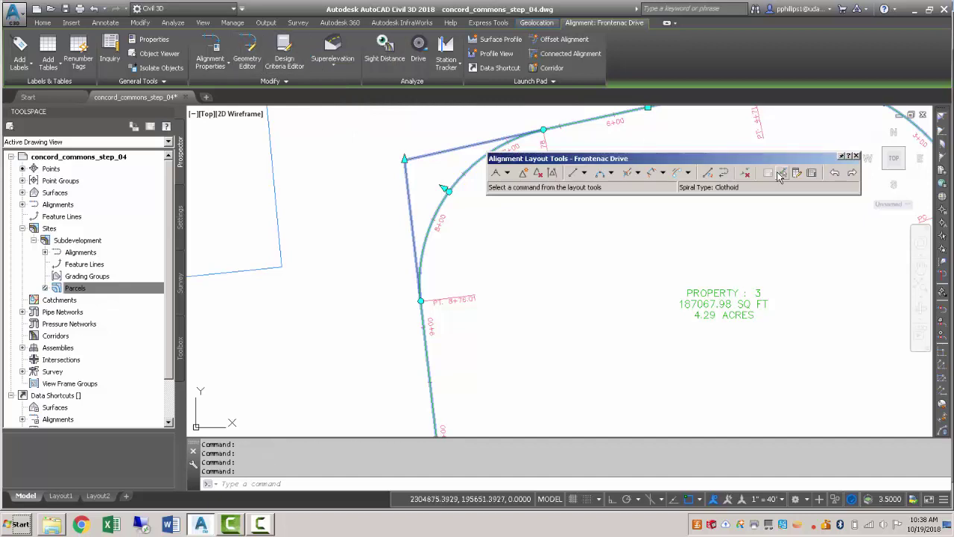
pyautogui.moveTo(782, 175); pyautogui.dragTo(814, 196)
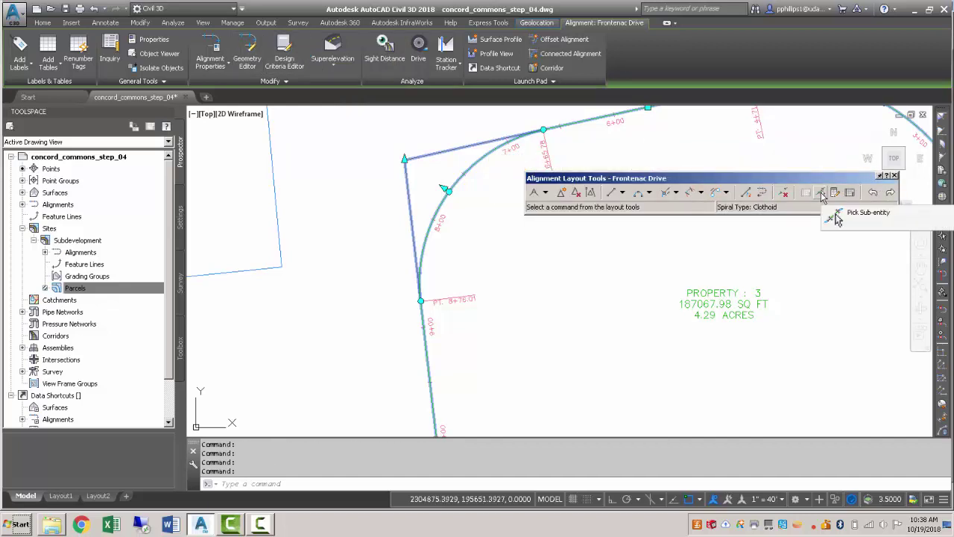
pyautogui.click(820, 193)
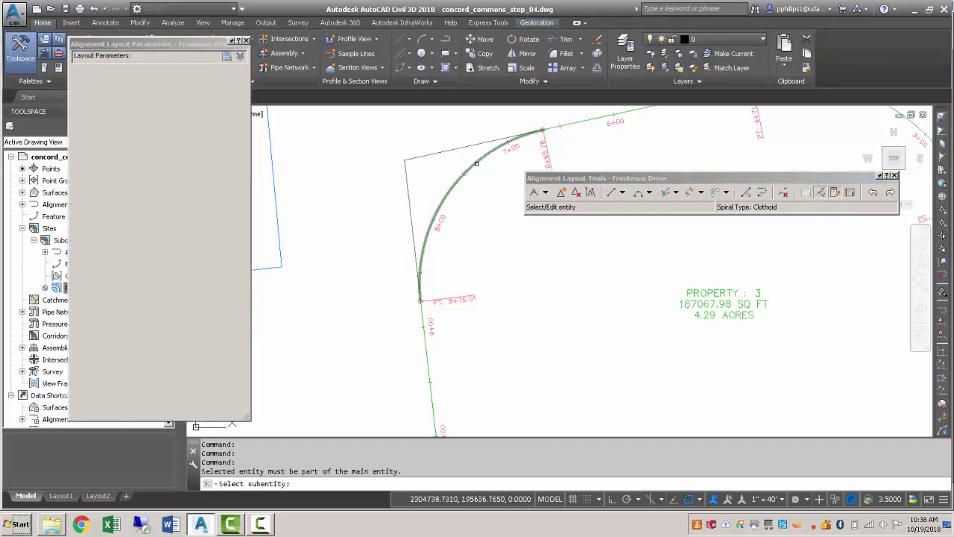
pyautogui.click(476, 162)
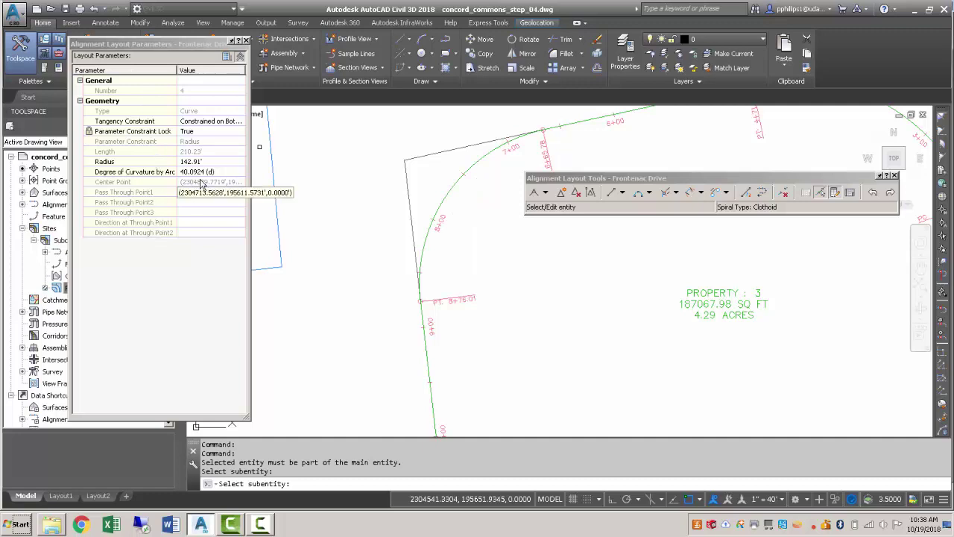
pyautogui.click(217, 161)
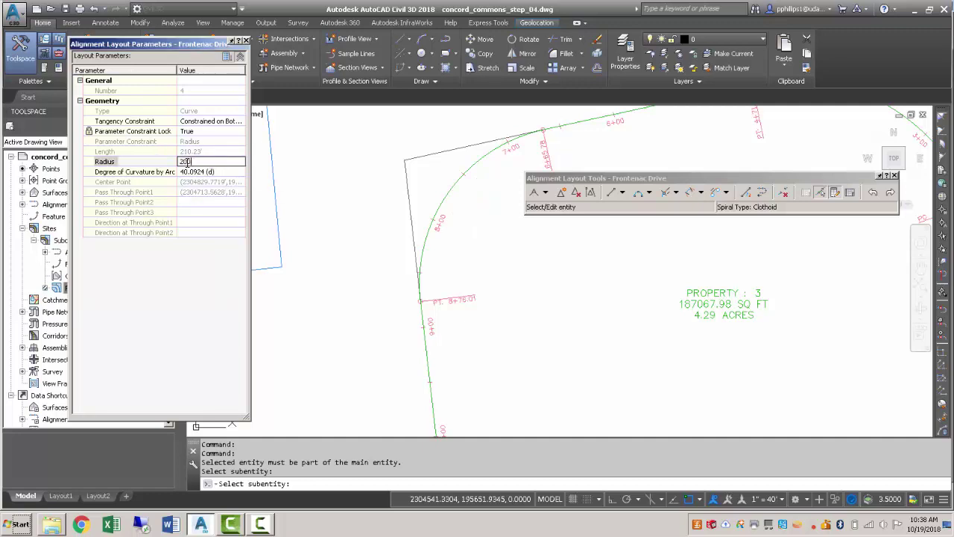
pyautogui.write('200')
pyautogui.press('Return')
# Step: Reshape the top curve by its midpoint grip and set its radius to 200
pyautogui.scroll(-6, 424, 274)
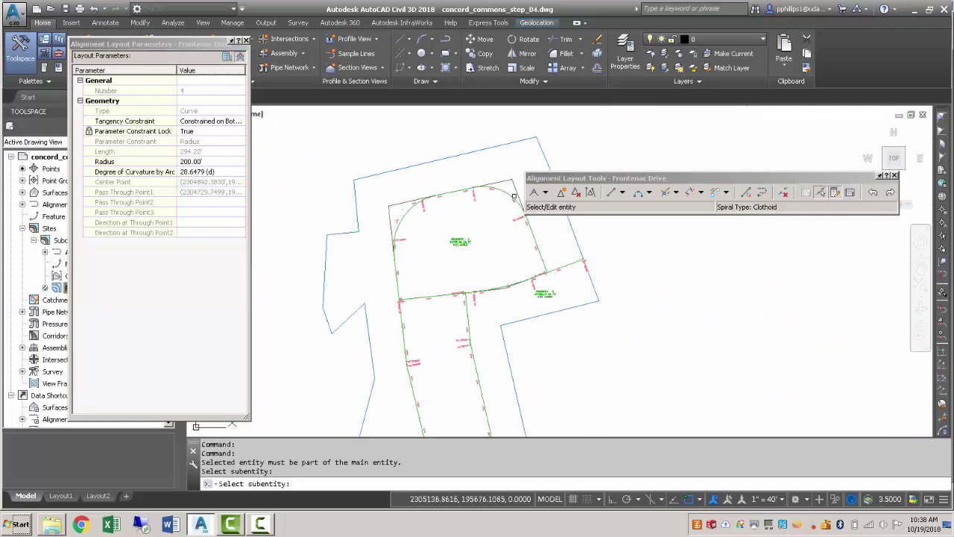
pyautogui.scroll(5, 543, 200)
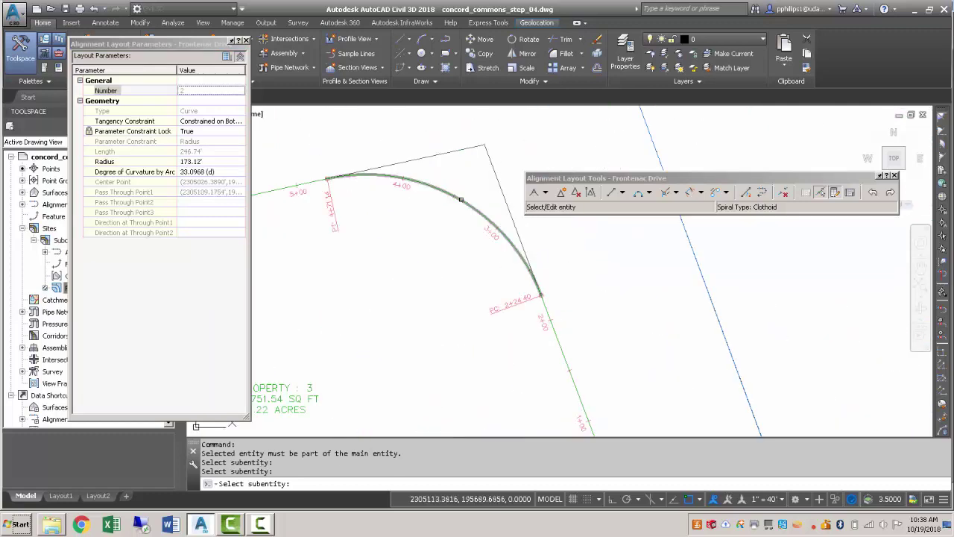
pyautogui.moveTo(458, 200)
pyautogui.mouseDown()
pyautogui.moveTo(464, 218)
pyautogui.moveTo(474, 208)
pyautogui.mouseUp()
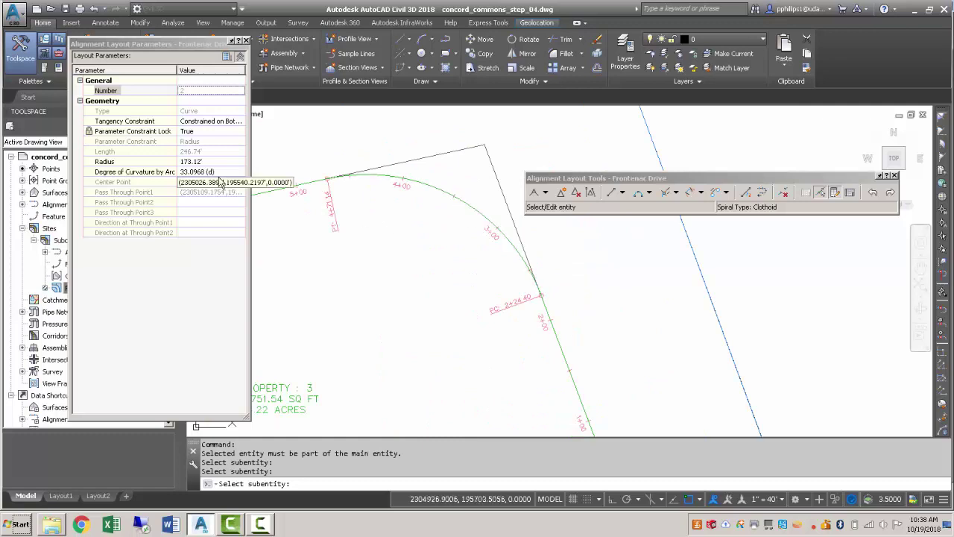
pyautogui.click(171, 162)
pyautogui.write('200')
pyautogui.press('Return')
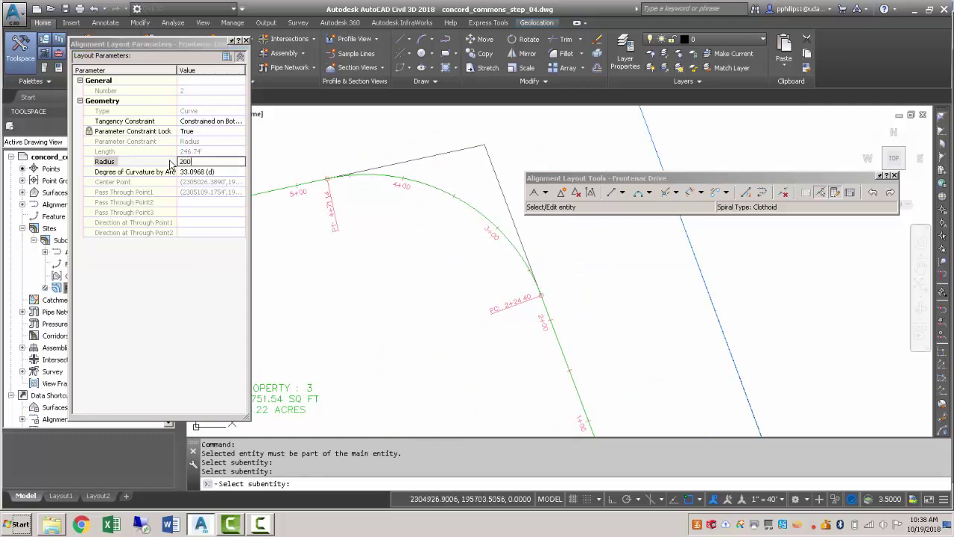
# Step: Give the short curve between PC 13+33.19 and PT 13+50.32 a 1000 radius
pyautogui.scroll(-4, 448, 174)
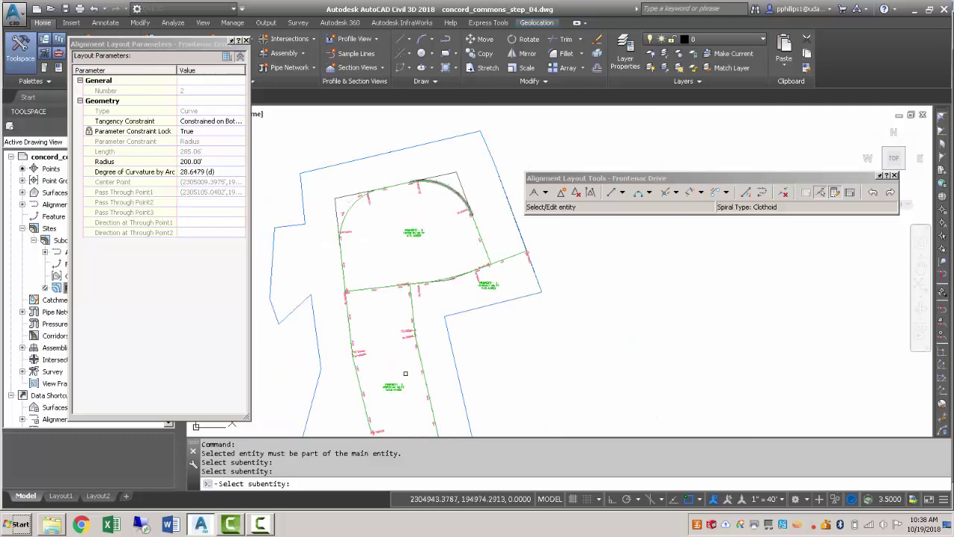
pyautogui.scroll(5, 376, 241)
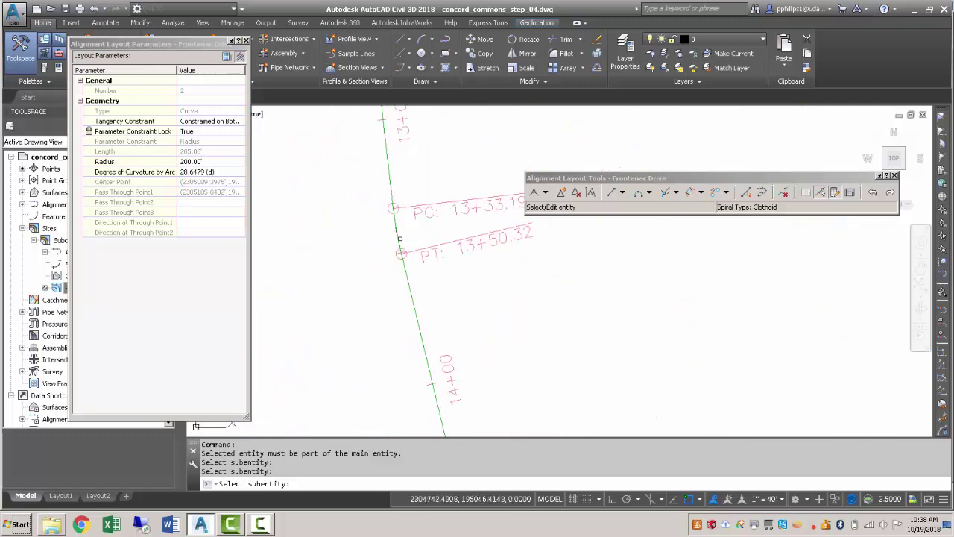
pyautogui.scroll(6, 396, 226)
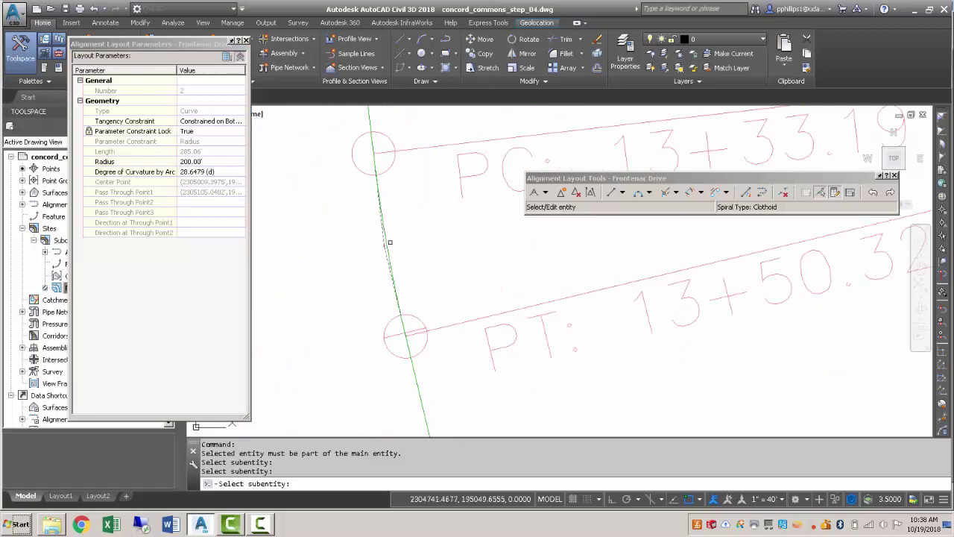
pyautogui.click(387, 243)
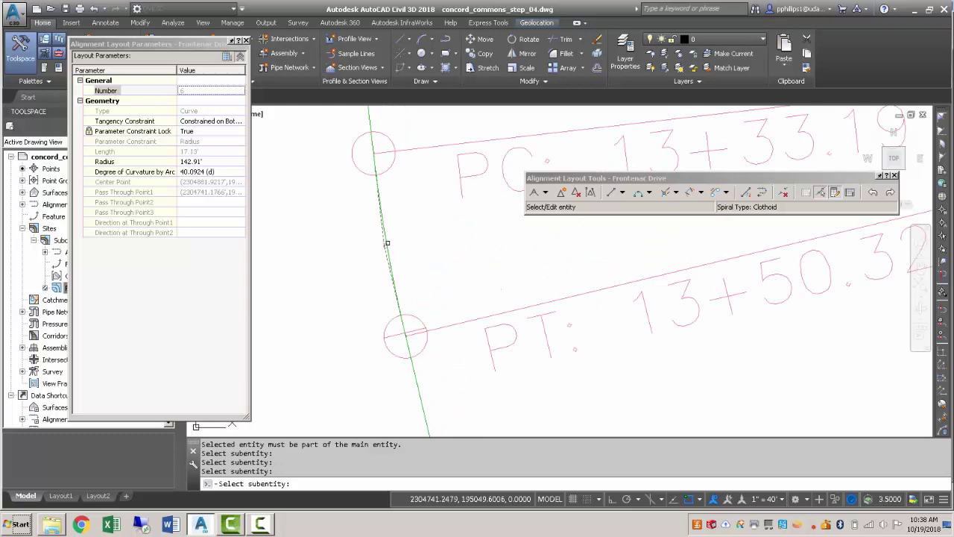
pyautogui.click(206, 164)
pyautogui.click(208, 161)
pyautogui.write('1000')
pyautogui.press('Return')
# Step: End curve picking on Frontenac Drive and select the Cabernet Court alignment
pyautogui.scroll(-3, 380, 220)
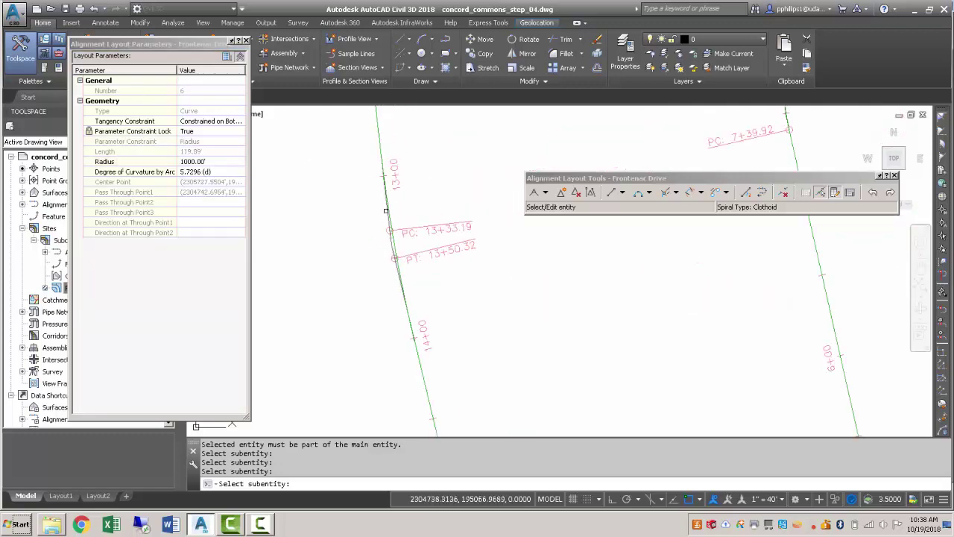
pyautogui.scroll(-2, 381, 220)
pyautogui.scroll(5, 394, 292)
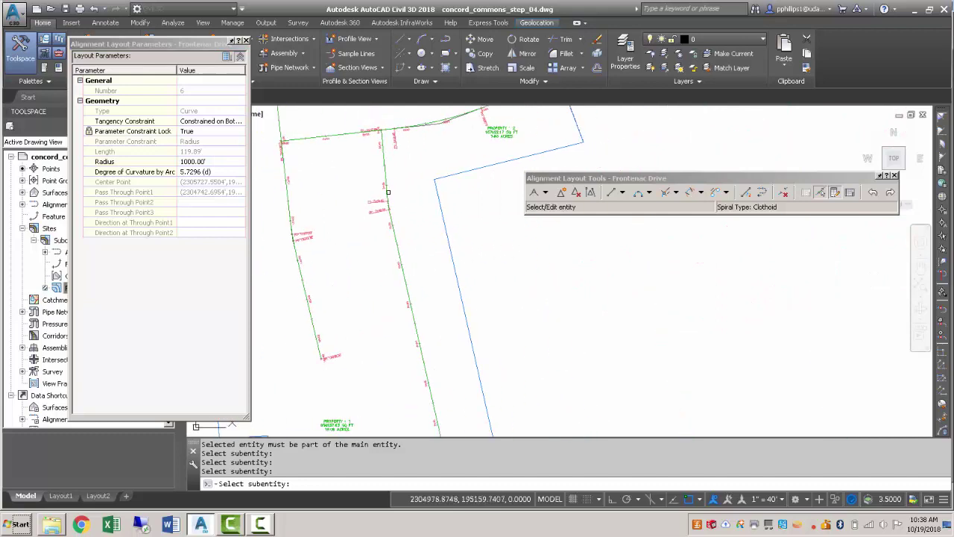
pyautogui.scroll(2, 385, 183)
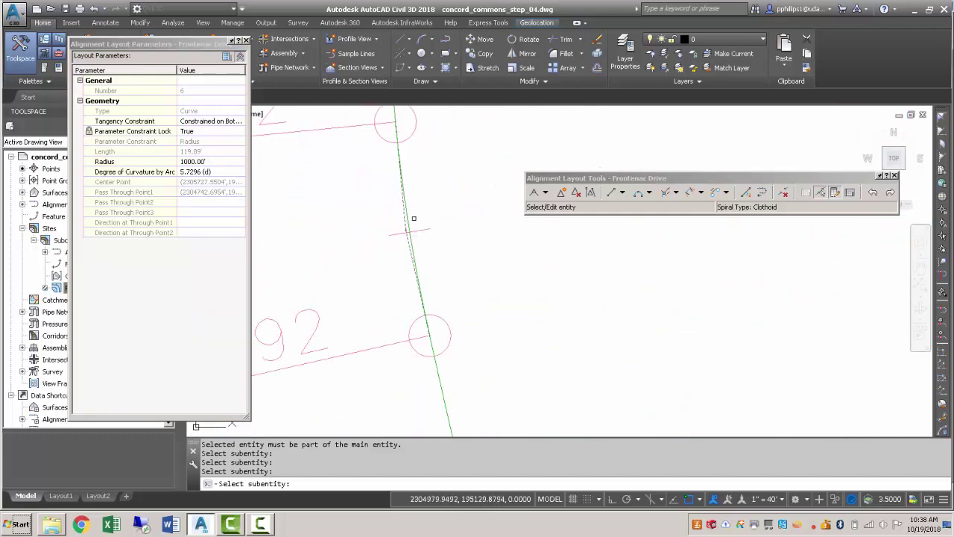
pyautogui.click(409, 225)
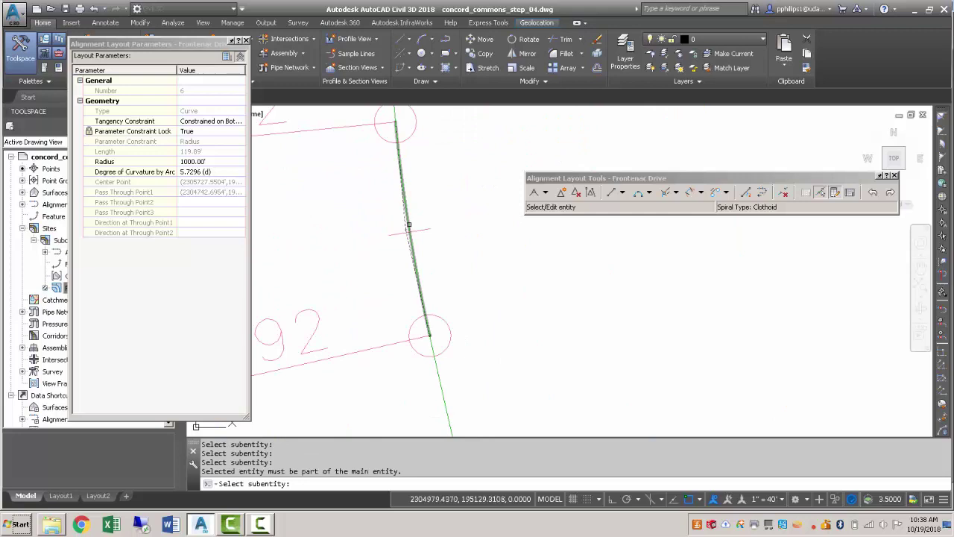
pyautogui.click(408, 224)
pyautogui.press('Escape')
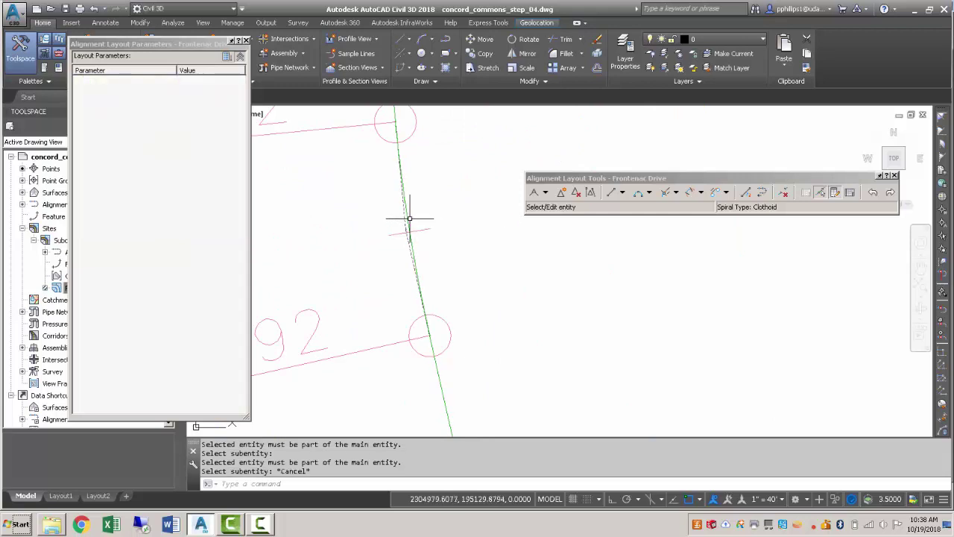
pyautogui.click(409, 228)
# Step: Pick the Cabernet Court curve in the Sub-entity Editor and change its radius to 1000
pyautogui.press('Escape')
pyautogui.press('Escape')
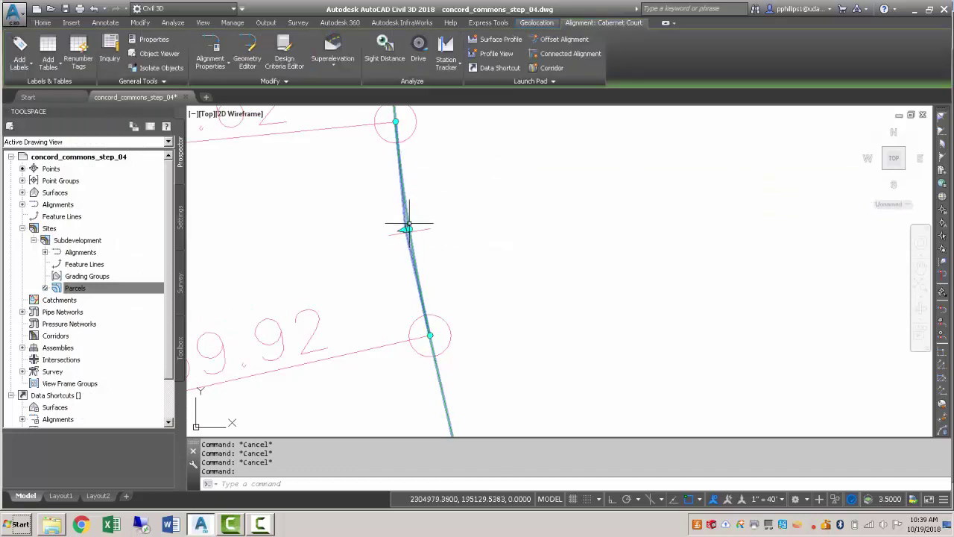
pyautogui.click(247, 53)
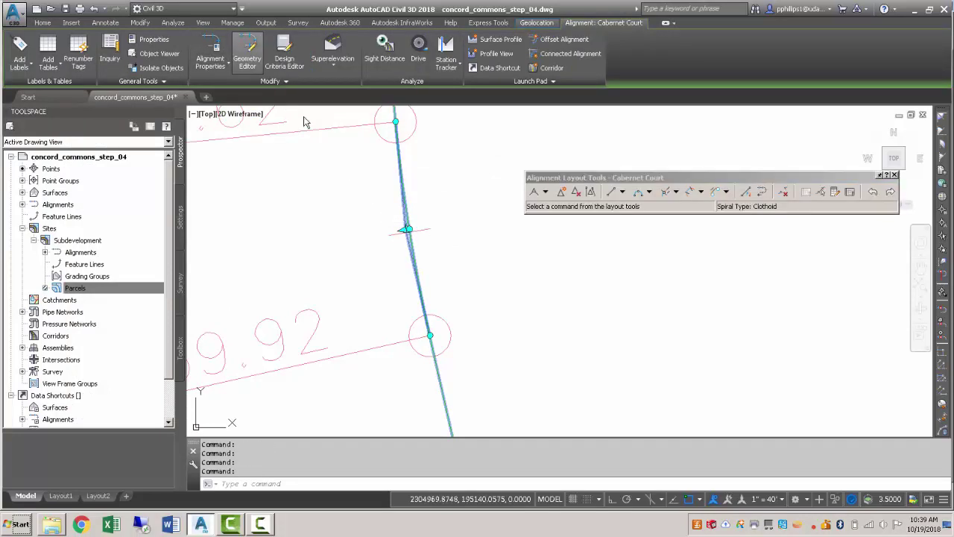
pyautogui.click(821, 193)
pyautogui.click(410, 223)
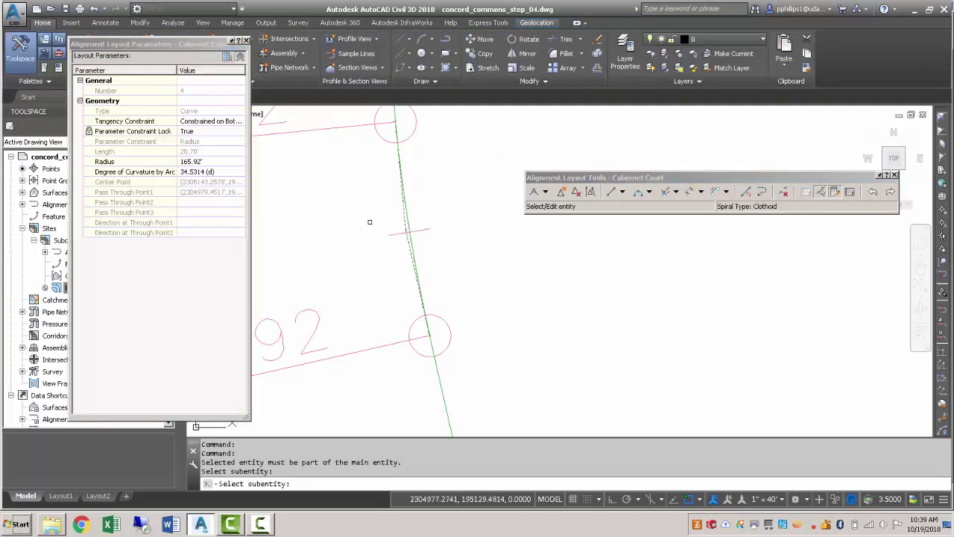
pyautogui.click(222, 162)
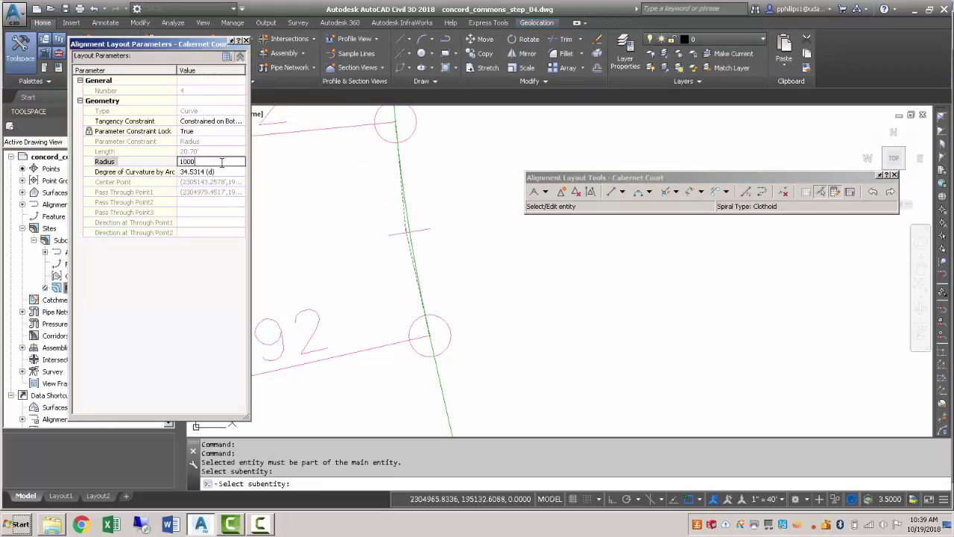
pyautogui.write('1000')
pyautogui.press('Return')
pyautogui.scroll(-4, 385, 248)
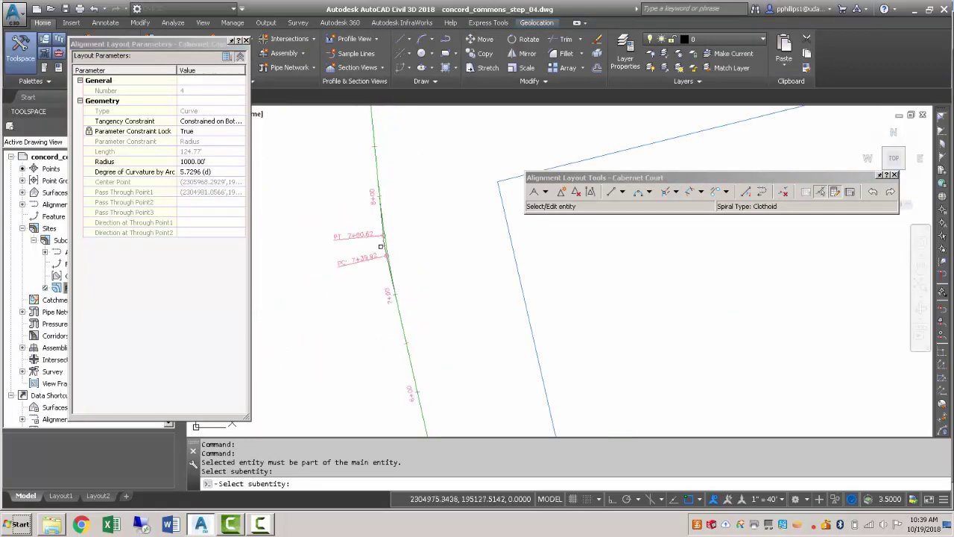
pyautogui.scroll(-2, 394, 259)
pyautogui.scroll(6, 432, 299)
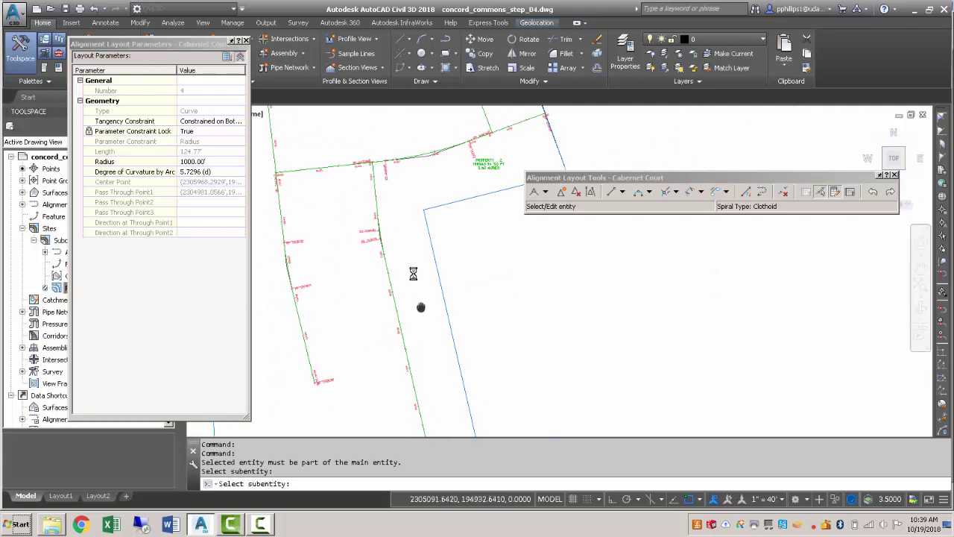
pyautogui.scroll(2, 397, 302)
pyautogui.scroll(-3, 419, 251)
# Step: Stretch the Cabernet Court curve grip, cancel, and close the Alignment Layout Tools
pyautogui.scroll(2, 436, 245)
pyautogui.press('Escape')
pyautogui.click(410, 274)
pyautogui.click(405, 273)
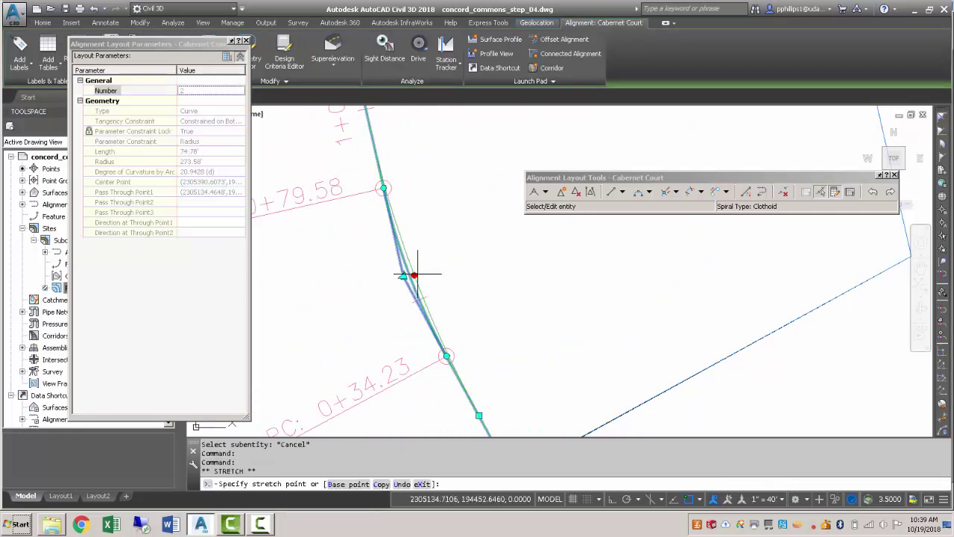
pyautogui.click(421, 274)
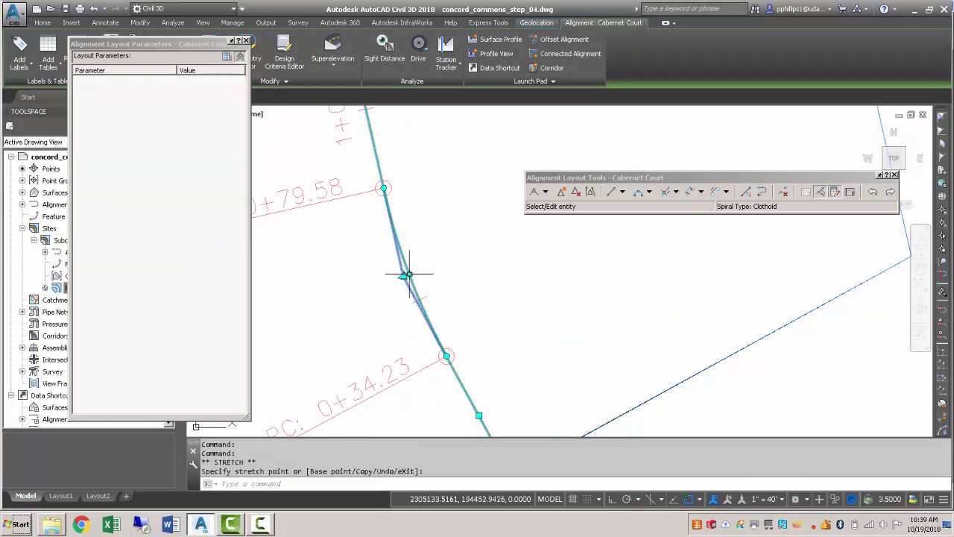
pyautogui.click(407, 274)
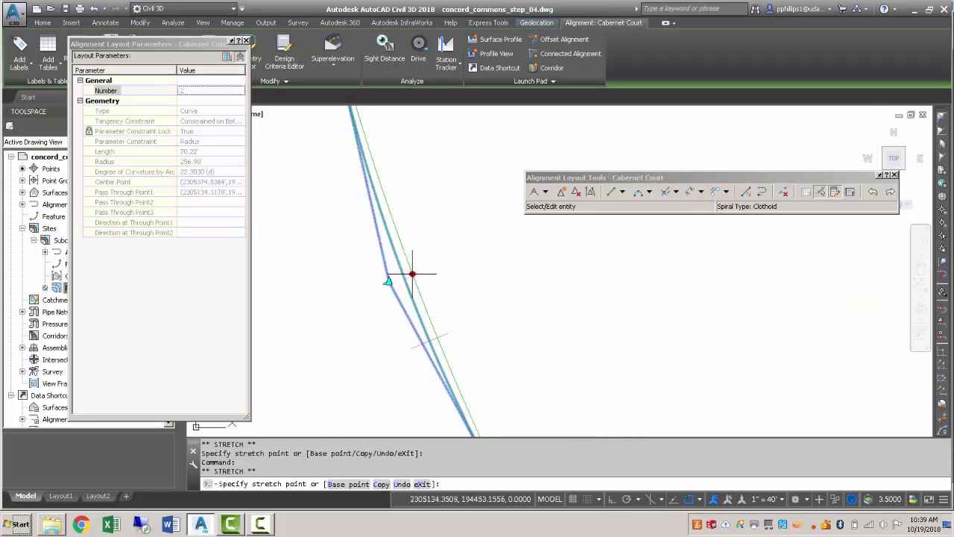
pyautogui.scroll(-5, 415, 266)
pyautogui.press('Escape')
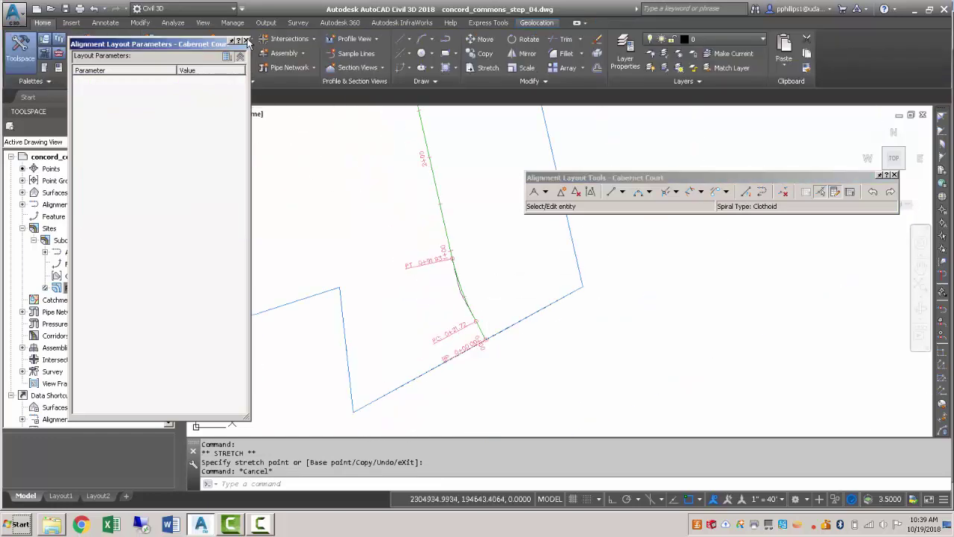
pyautogui.click(895, 176)
pyautogui.scroll(-3, 447, 260)
# Step: Expand Parcels in Prospector to list Property 1, 2 and 3
pyautogui.scroll(-4, 527, 319)
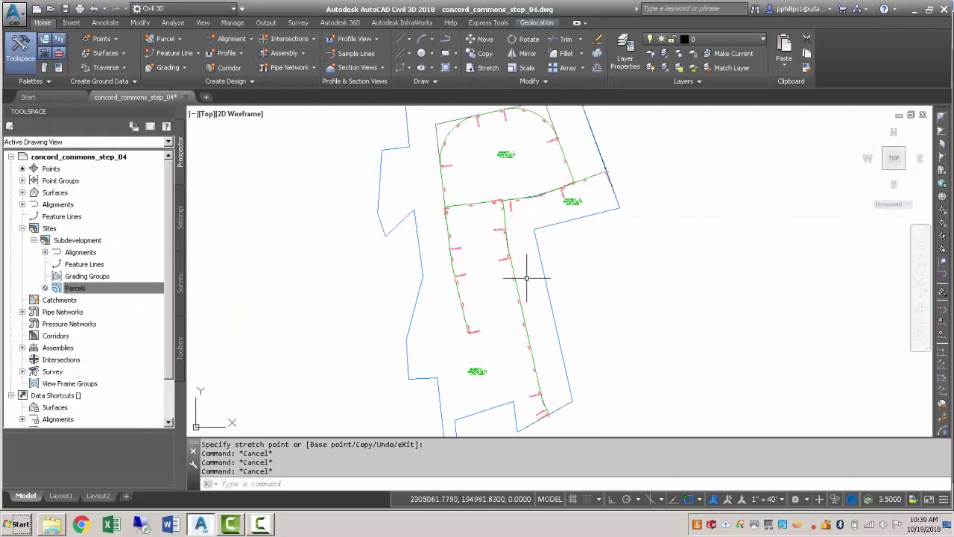
pyautogui.scroll(1, 525, 289)
pyautogui.scroll(-1, 524, 286)
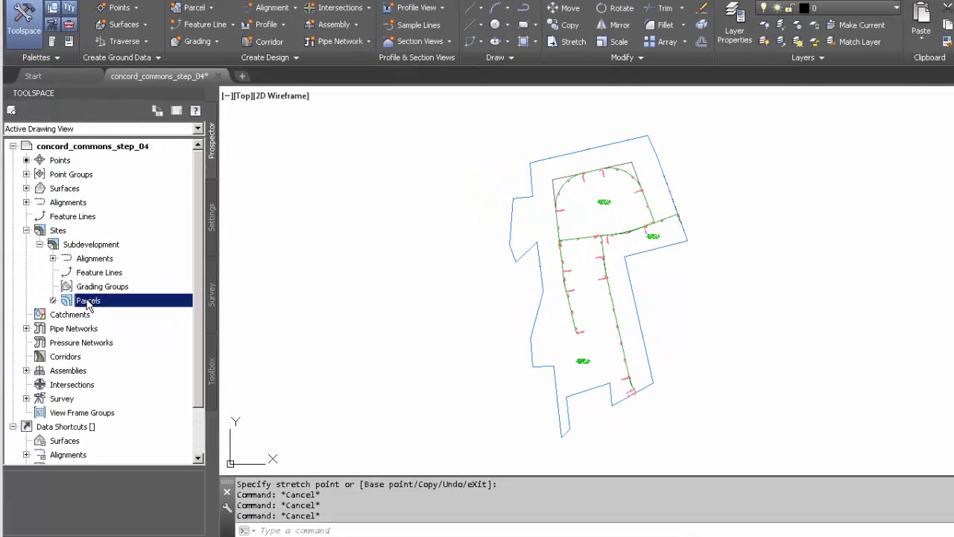
pyautogui.rightClick(69, 290)
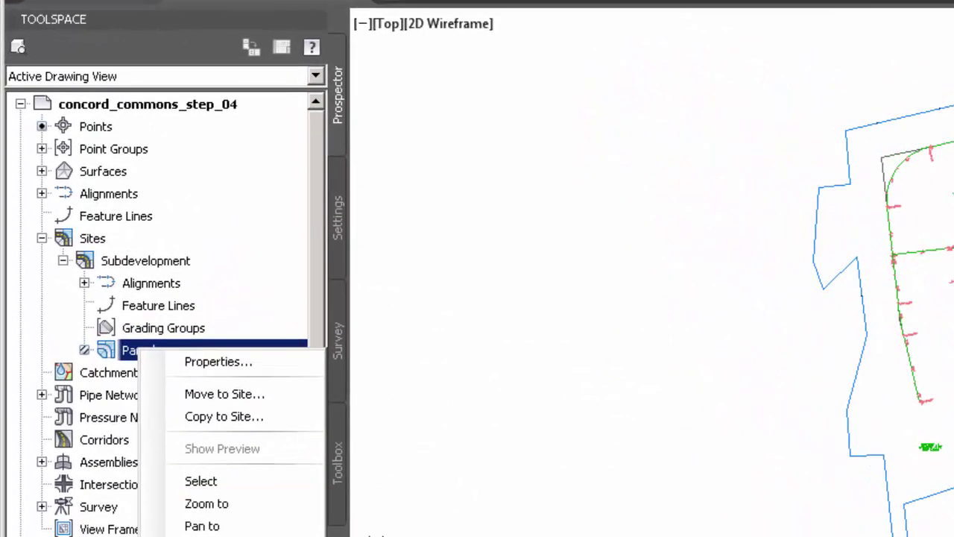
pyautogui.press('Escape')
pyautogui.click(84, 351)
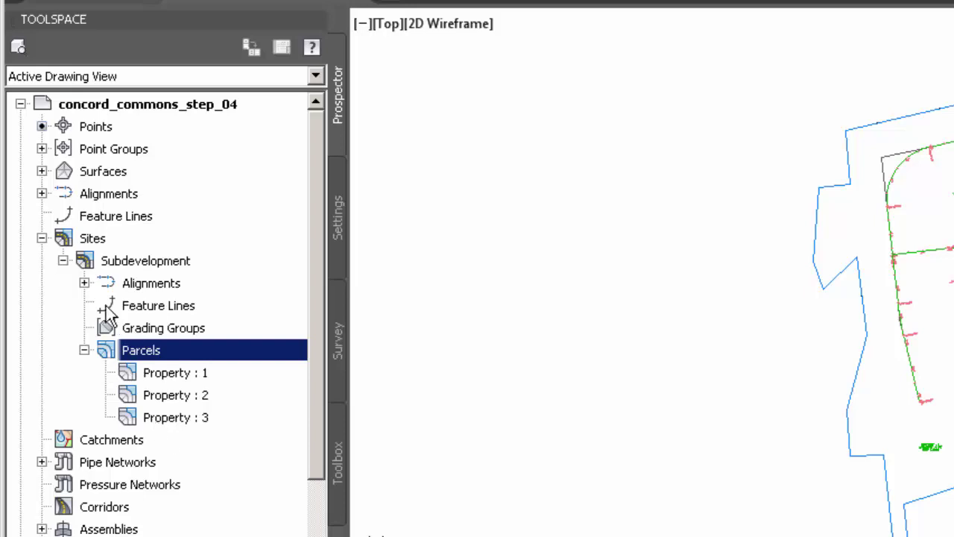
# Step: Expand Centerline Alignments and select Cabernet Court, Frontenac Drive and Syrah Way
pyautogui.click(84, 283)
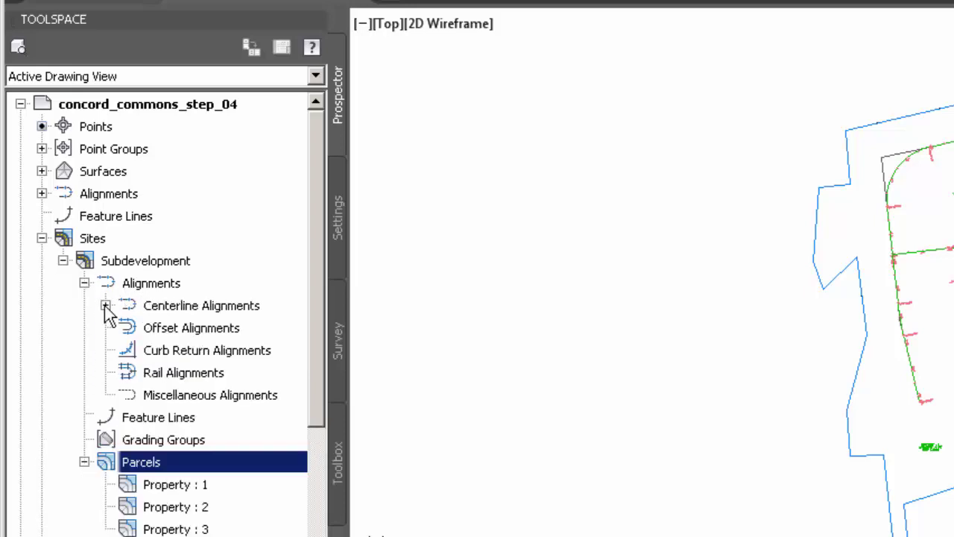
pyautogui.click(105, 306)
pyautogui.click(191, 336)
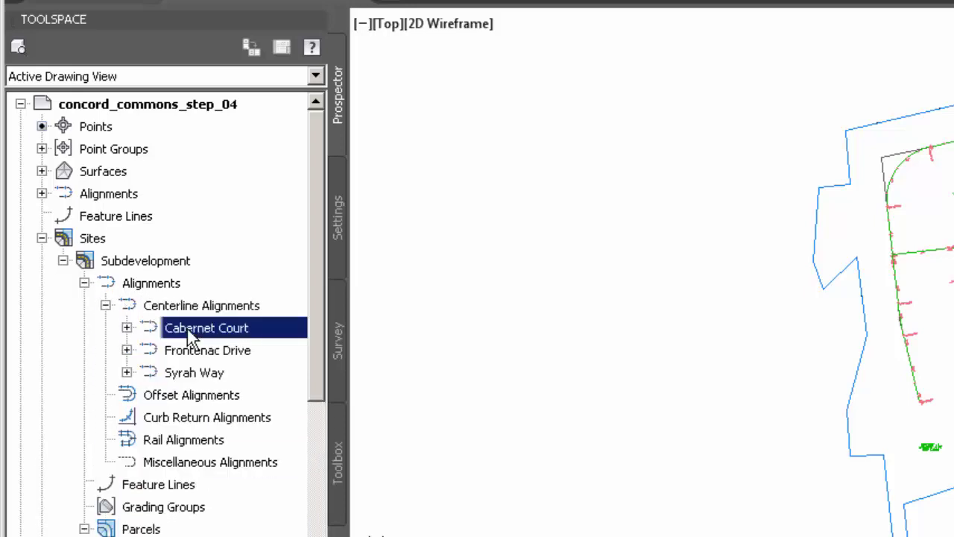
pyautogui.click(191, 352)
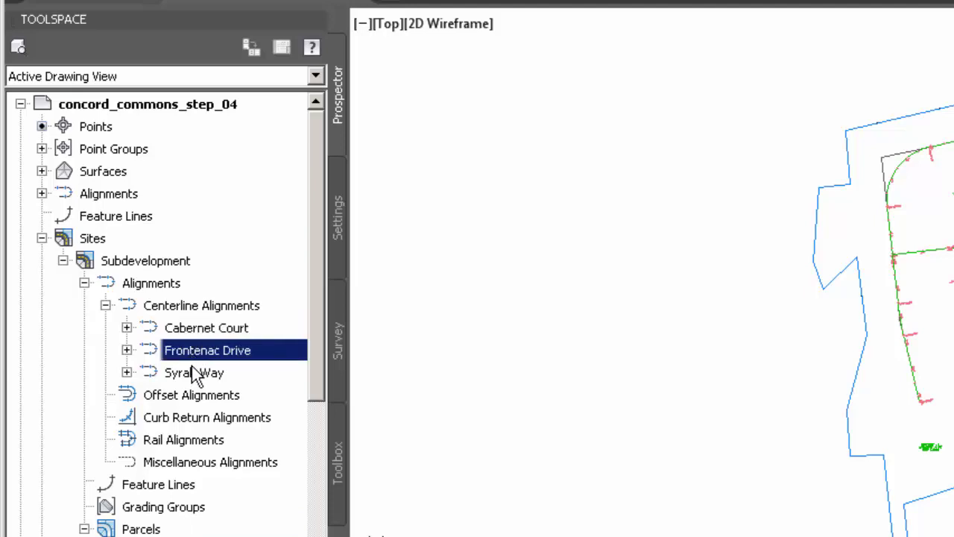
pyautogui.click(192, 372)
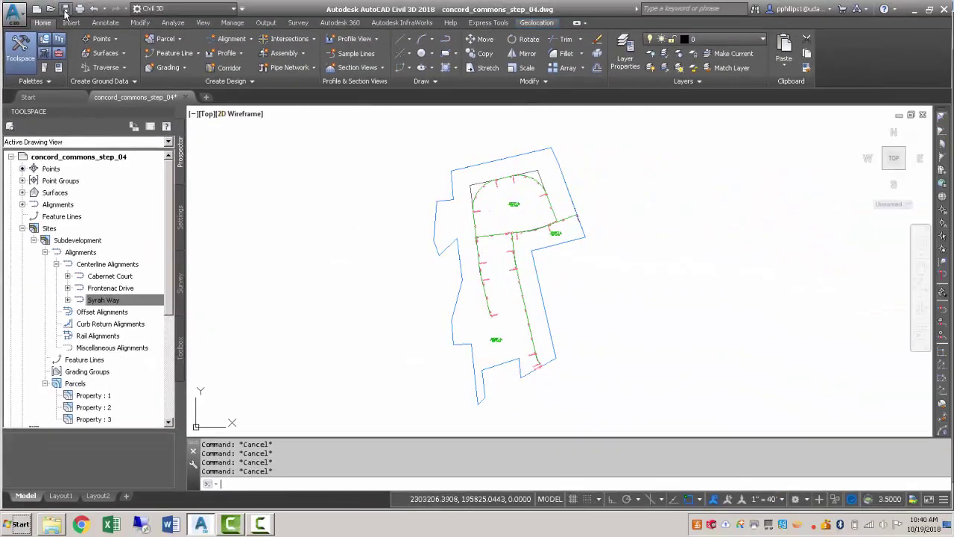
# Step: Save concord_commons_step_04.dwg with the Quick Access Save button
pyautogui.click(65, 9)
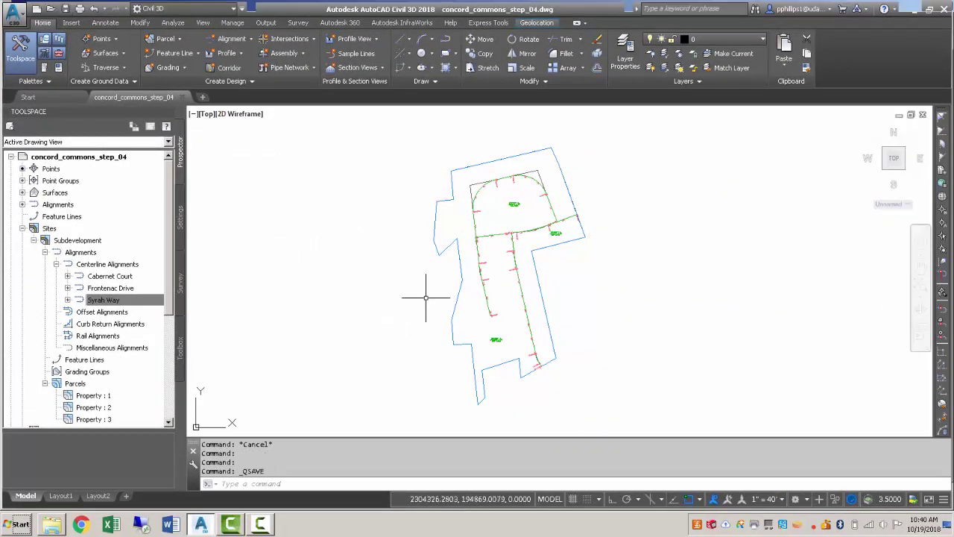